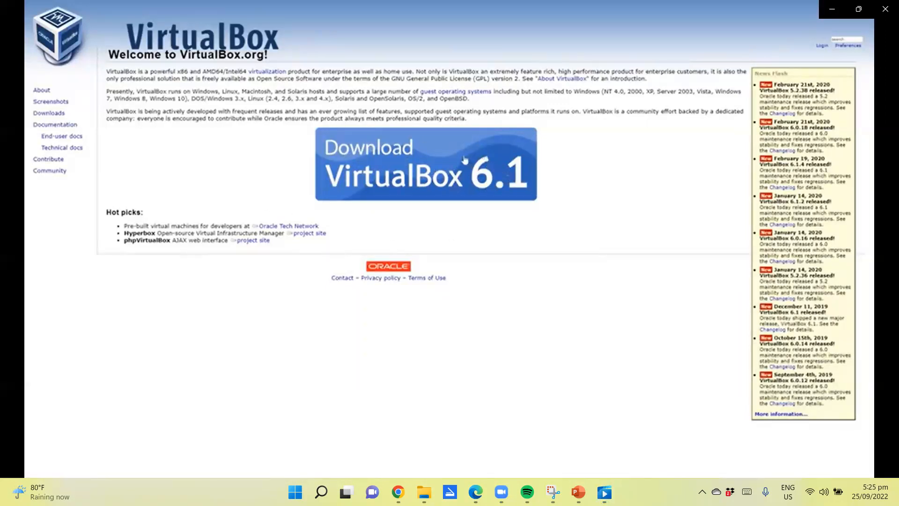
# Step: Open the VirtualBox 6.1 download page and examine the 6.1.4 platform packages for Windows, OS X, Linux and Solaris hosts
pyautogui.click(361, 153)
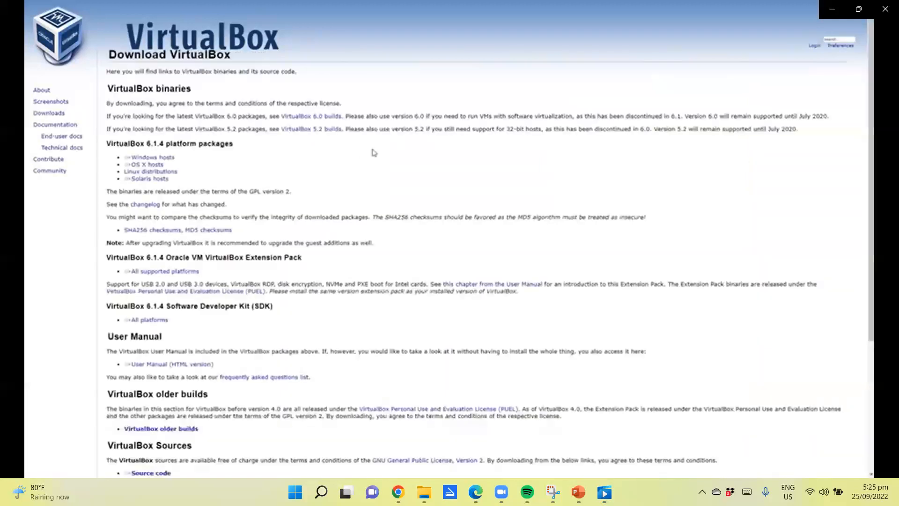
pyautogui.moveTo(183, 185); pyautogui.dragTo(103, 143)
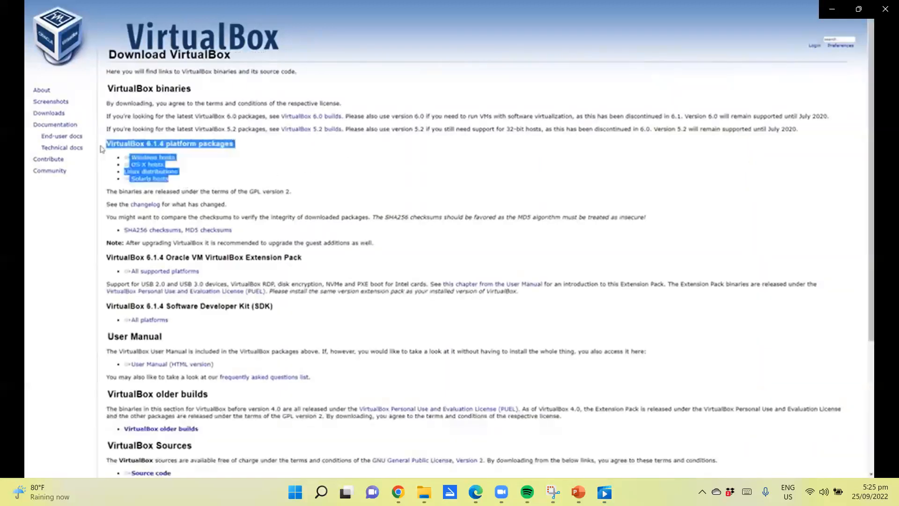
pyautogui.click(220, 170)
pyautogui.tripleClick(175, 160)
pyautogui.tripleClick(165, 164)
pyautogui.tripleClick(160, 171)
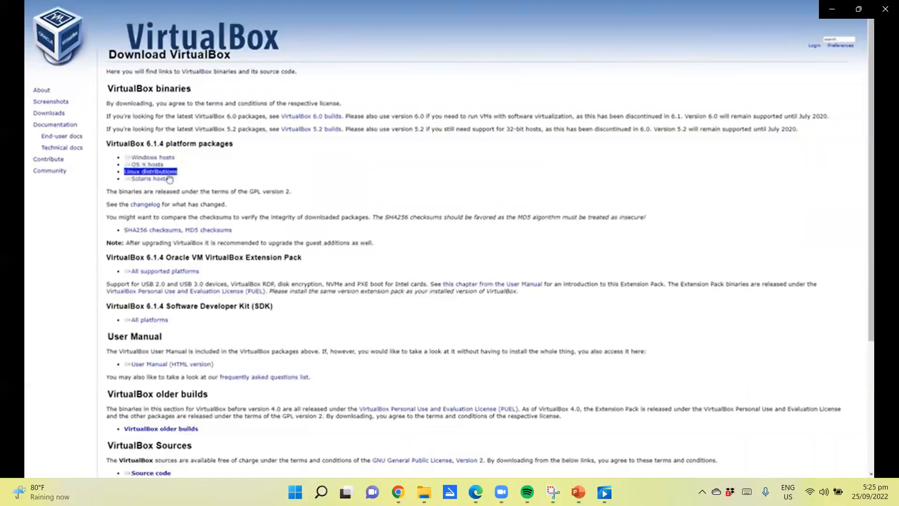
pyautogui.tripleClick(168, 179)
pyautogui.click(181, 185)
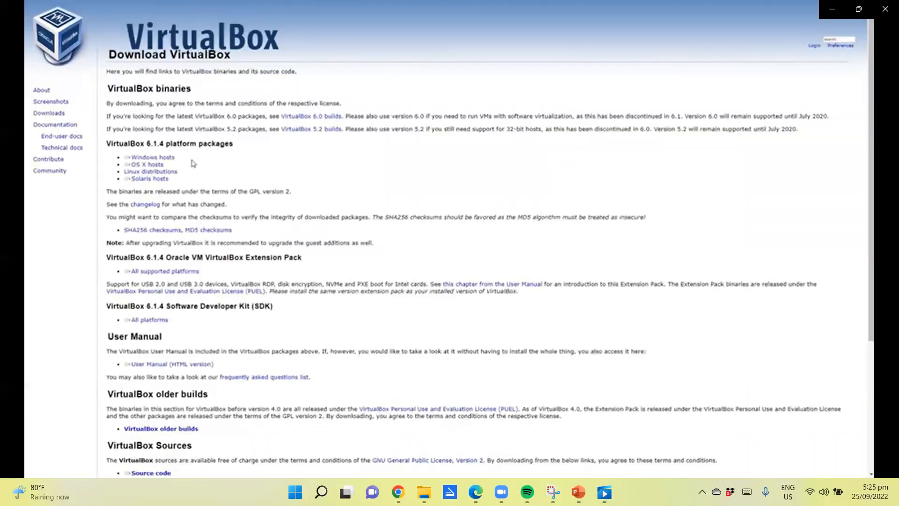
pyautogui.tripleClick(173, 160)
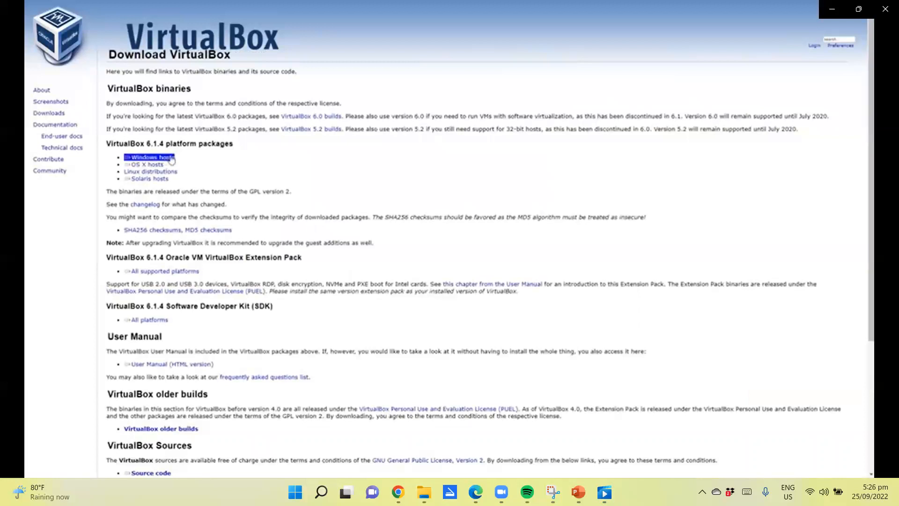
pyautogui.click(187, 164)
pyautogui.tripleClick(159, 167)
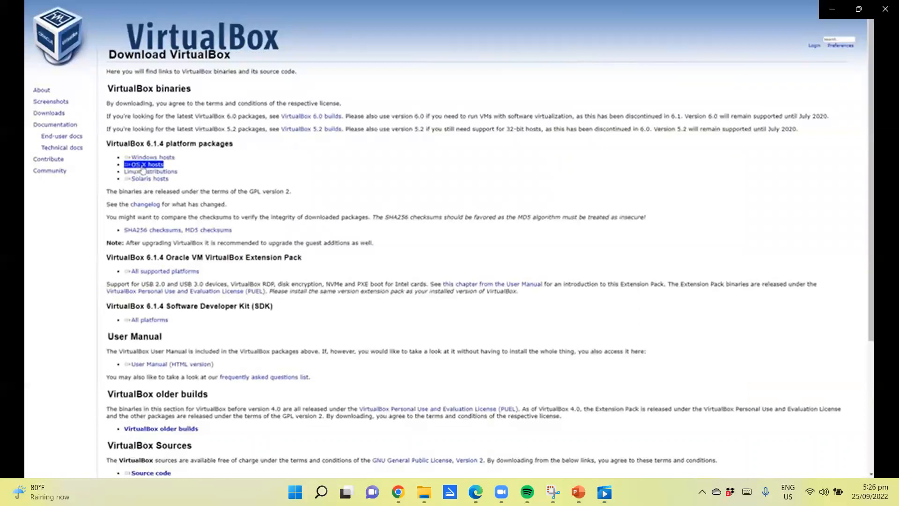
# Step: Open the VirtualBox Manager preferences and review the General, Input, Update and Language settings
pyautogui.moveTo(548, 121)
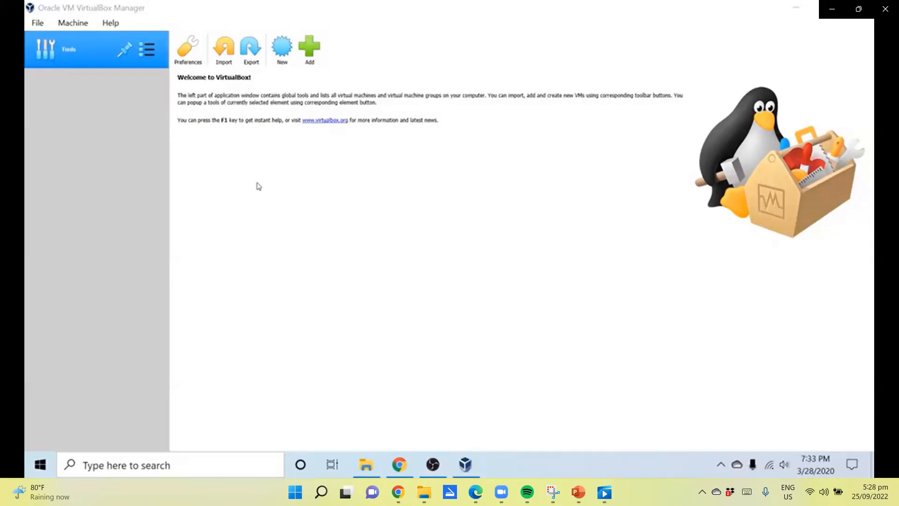
pyautogui.moveTo(550, 125)
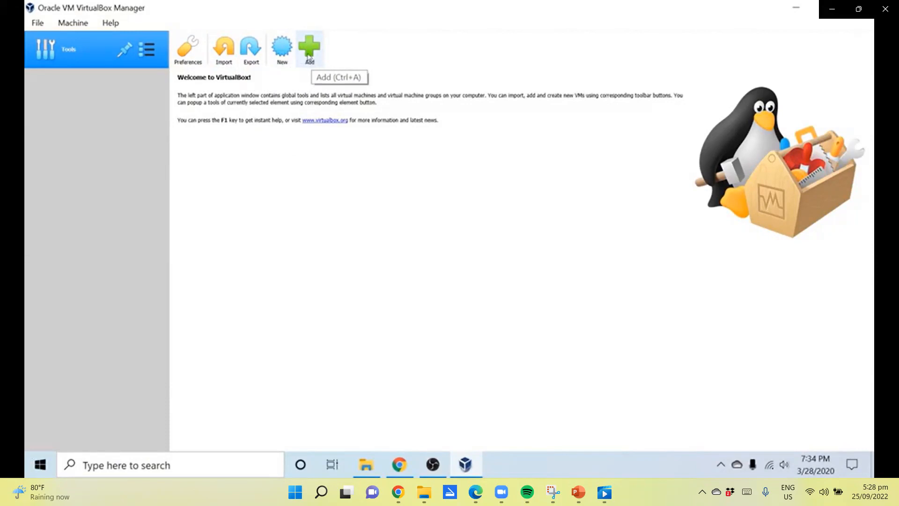
pyautogui.click(187, 56)
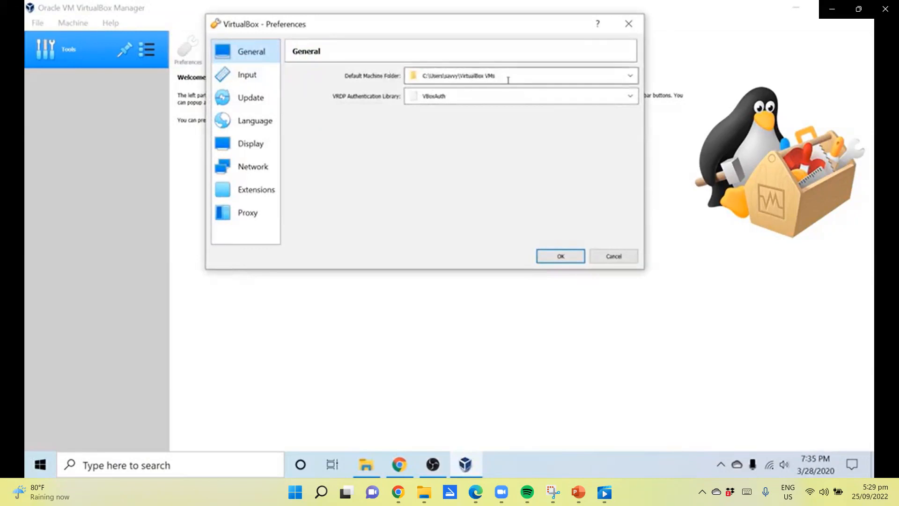
pyautogui.click(246, 75)
pyautogui.scroll(-2, 358, 146)
pyautogui.scroll(-10, 360, 149)
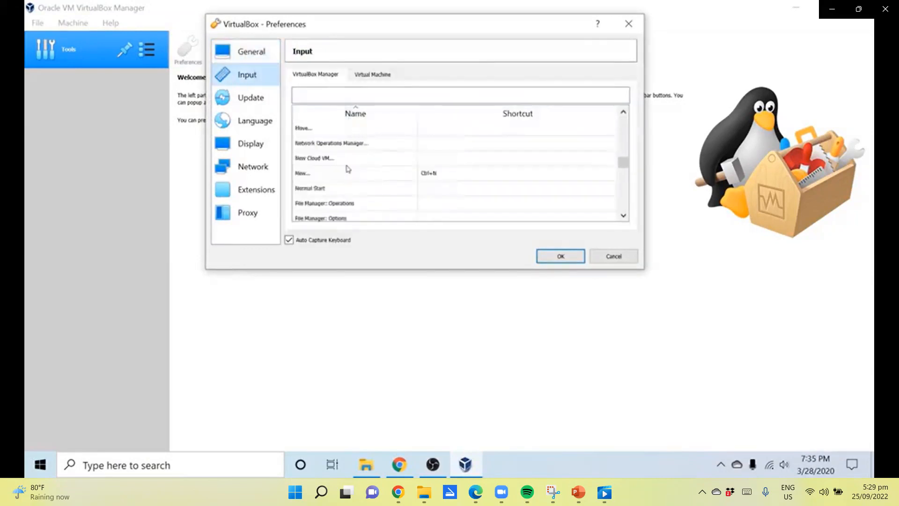
pyautogui.click(251, 98)
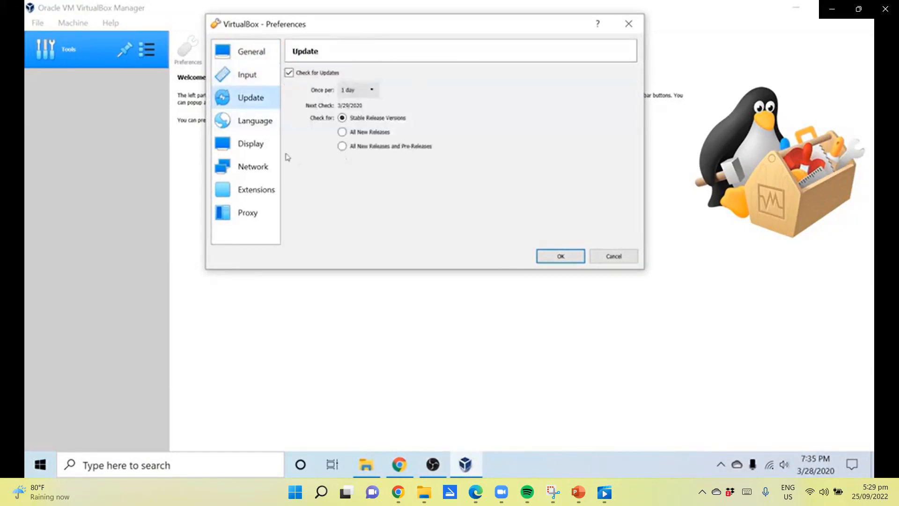
pyautogui.click(236, 124)
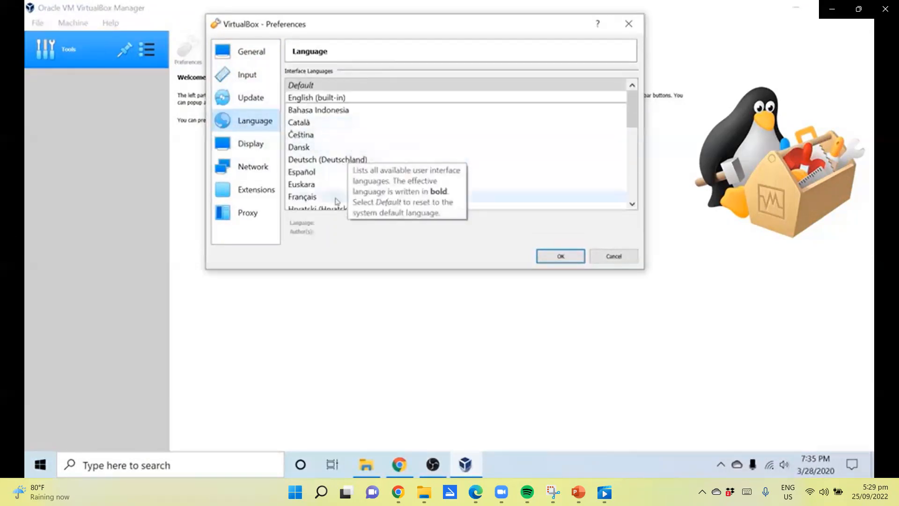
# Step: Review the Display, Network and Extensions preferences and close the preferences without changing anything
pyautogui.click(238, 141)
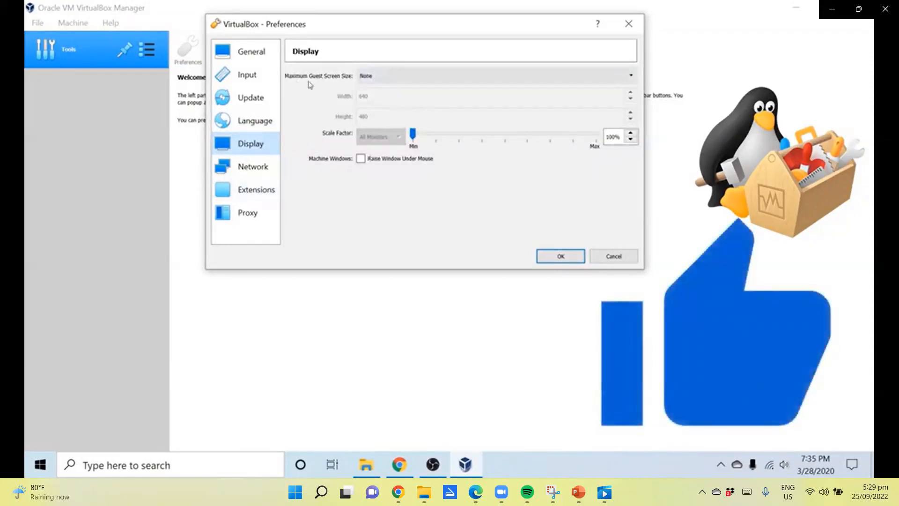
pyautogui.click(392, 79)
pyautogui.click(391, 79)
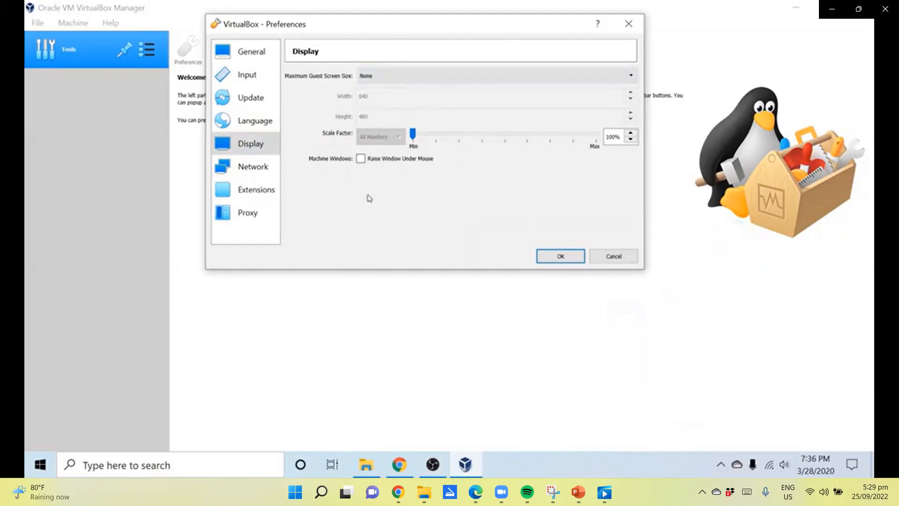
pyautogui.click(252, 167)
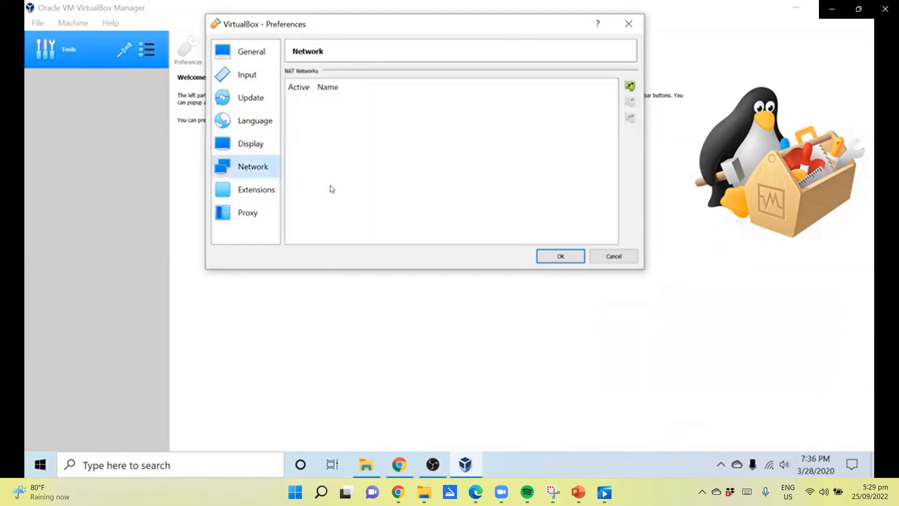
pyautogui.click(240, 189)
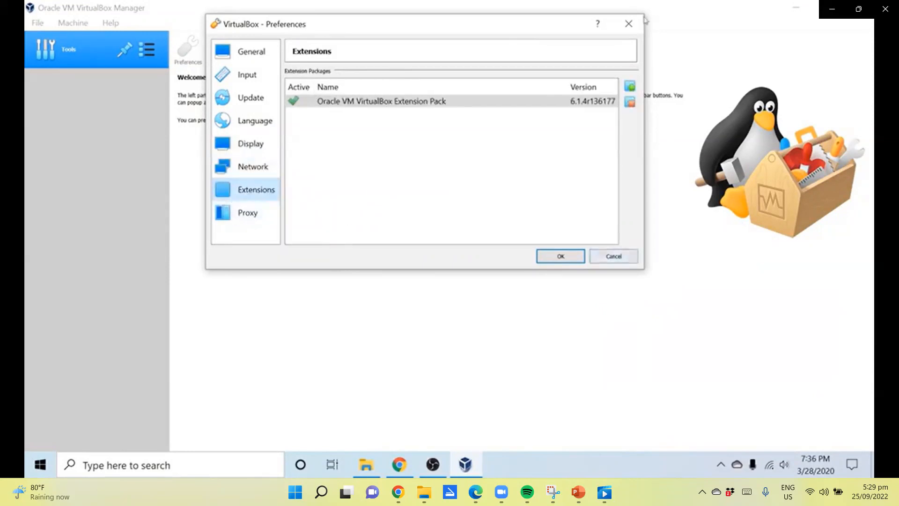
pyautogui.click(629, 24)
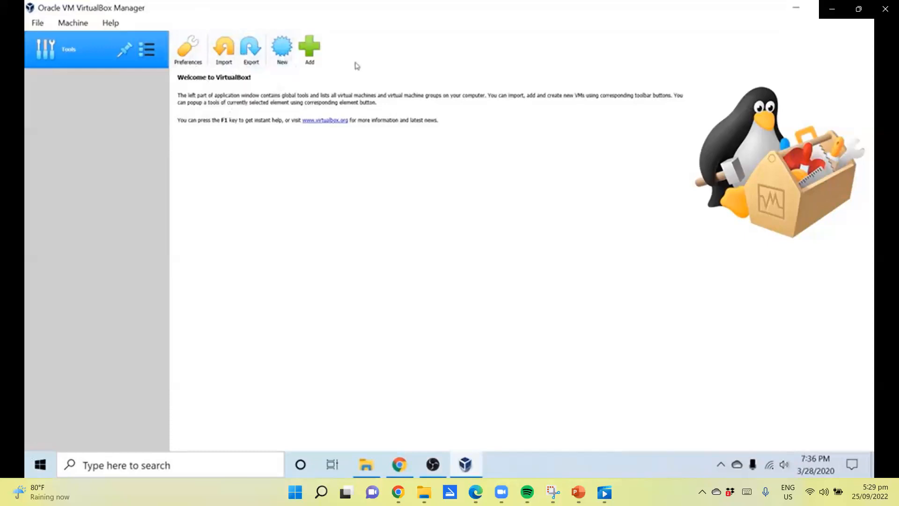
pyautogui.click(37, 25)
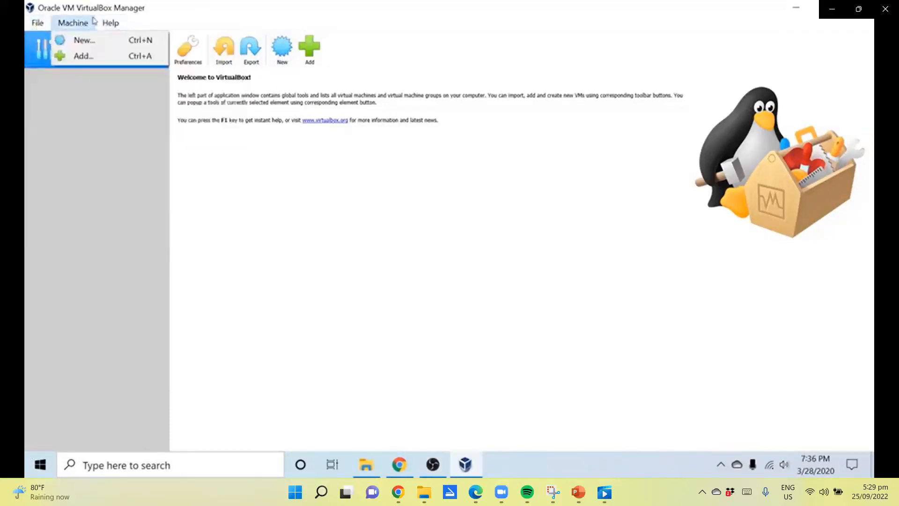
pyautogui.click(282, 50)
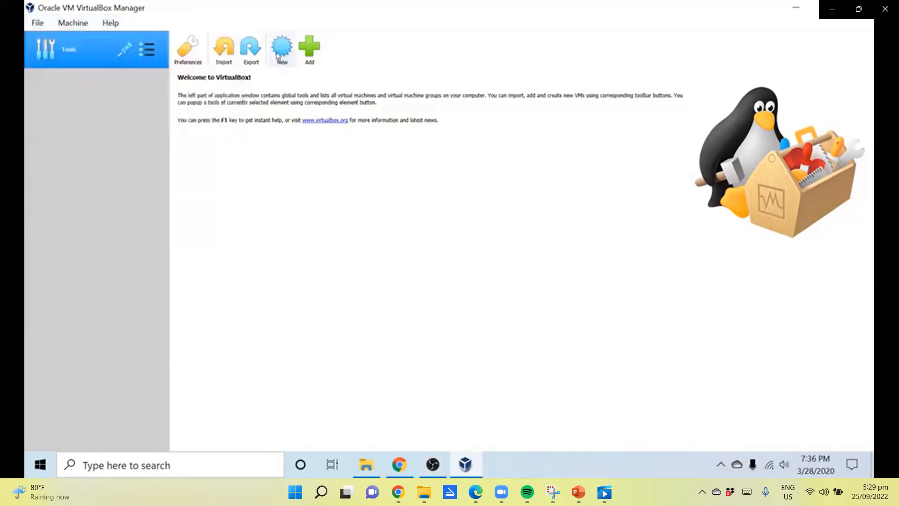
pyautogui.click(37, 24)
# Step: Set the version of the new Linux virtual machine Kali Instance to Debian (64-bit) and accept its name and operating system
pyautogui.moveTo(885, 76)
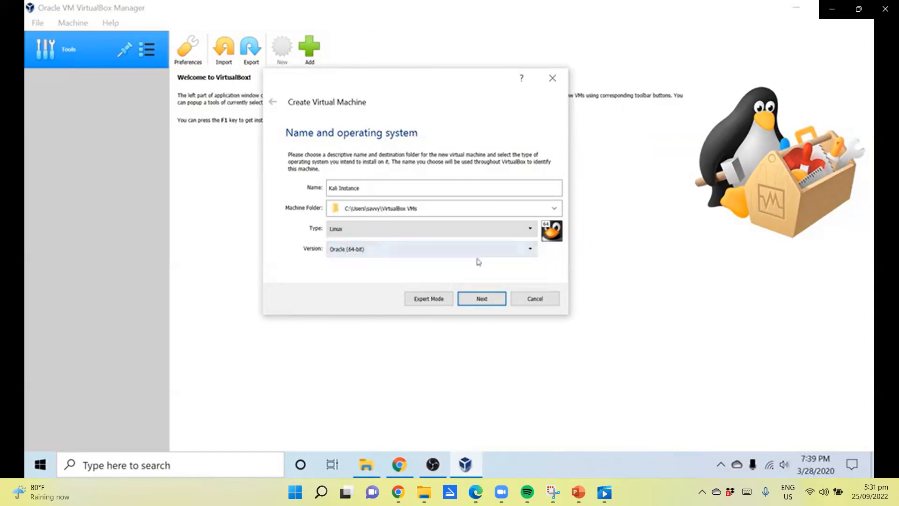
pyautogui.click(532, 254)
pyautogui.moveTo(537, 293)
pyautogui.mouseDown()
pyautogui.moveTo(537, 326)
pyautogui.moveTo(531, 278)
pyautogui.moveTo(545, 322)
pyautogui.moveTo(538, 269)
pyautogui.moveTo(538, 309)
pyautogui.mouseUp()
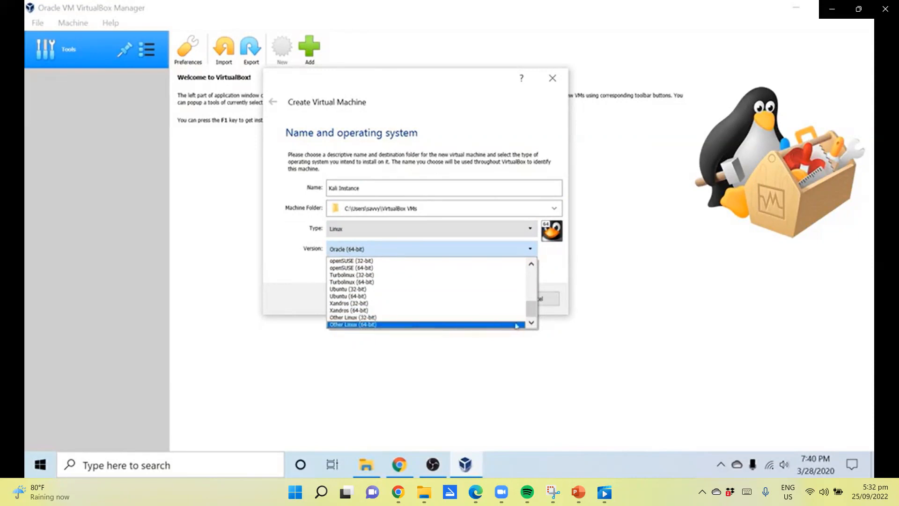
pyautogui.moveTo(532, 309); pyautogui.dragTo(531, 285)
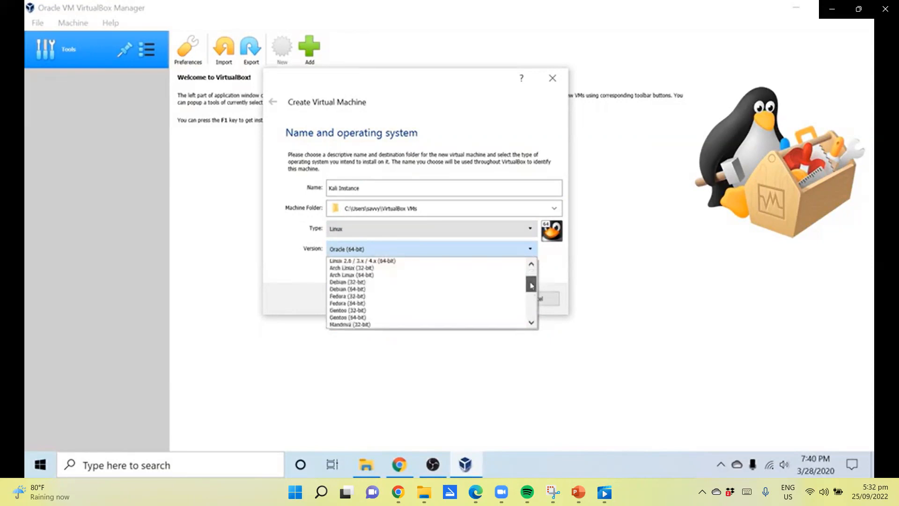
pyautogui.click(364, 292)
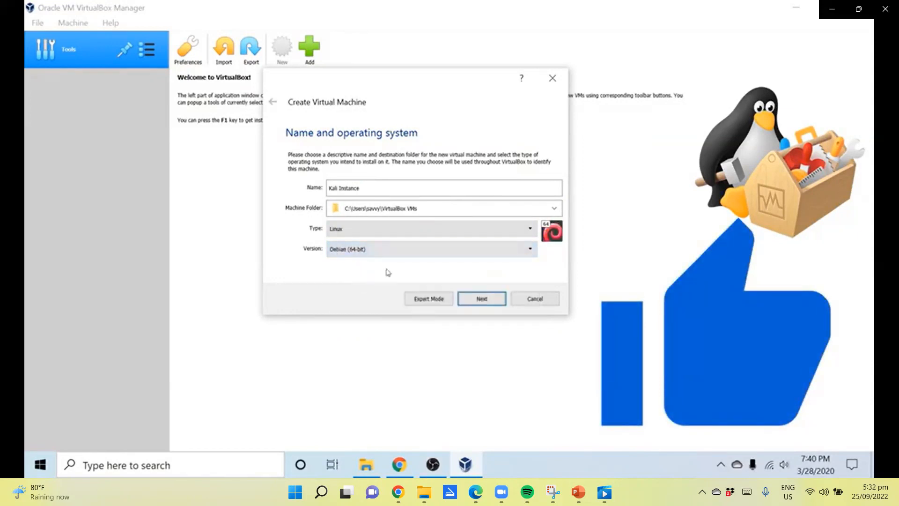
pyautogui.click(482, 298)
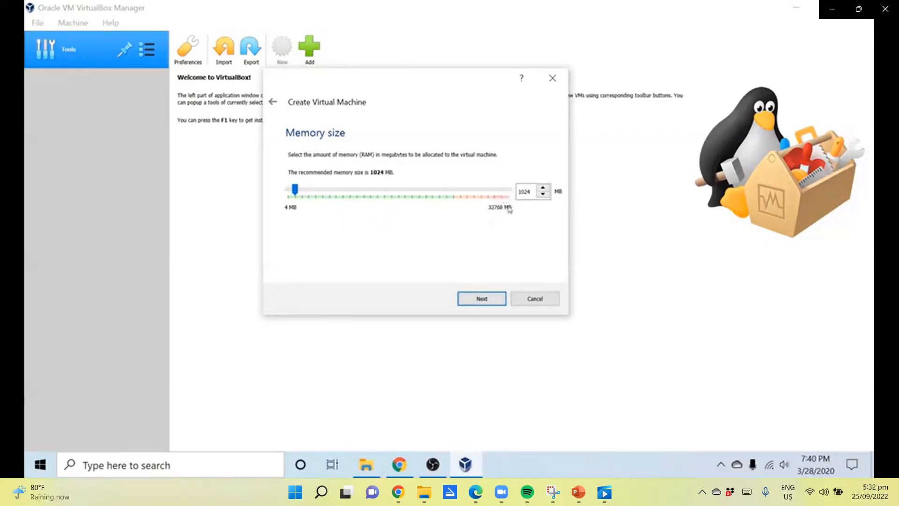
# Step: Allocate 8192 MB of memory to the new virtual machine and accept the memory size
pyautogui.moveTo(295, 190); pyautogui.dragTo(509, 200)
pyautogui.moveTo(508, 189); pyautogui.dragTo(347, 197)
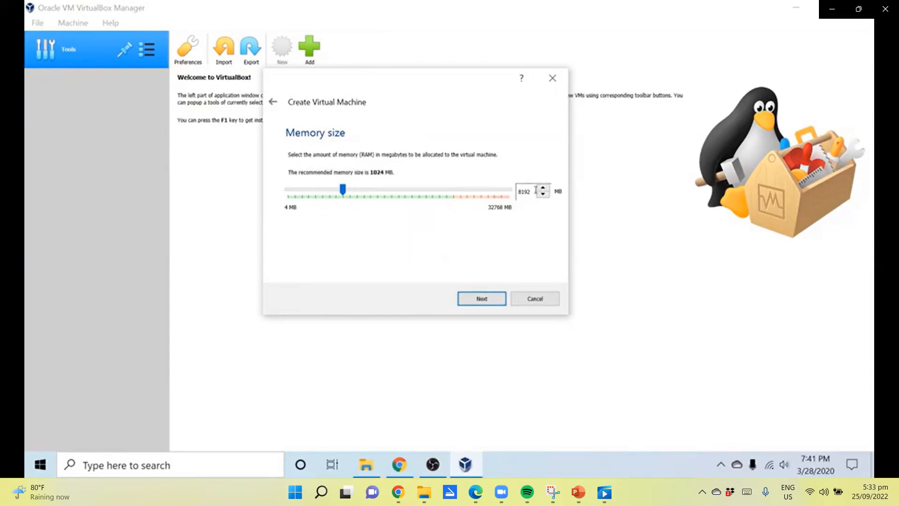
pyautogui.click(482, 299)
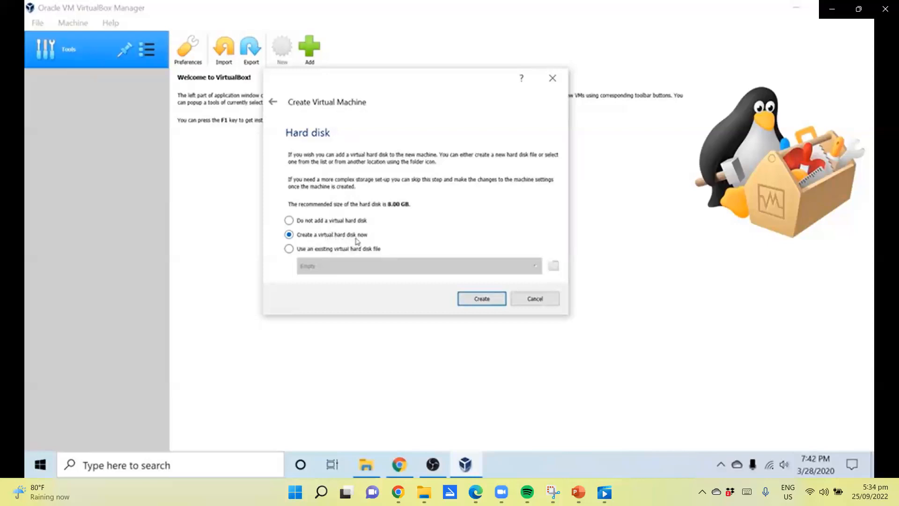
# Step: Create a dynamically allocated VDI virtual hard disk of 32.39 GB for the Kali Instance machine
pyautogui.click(482, 300)
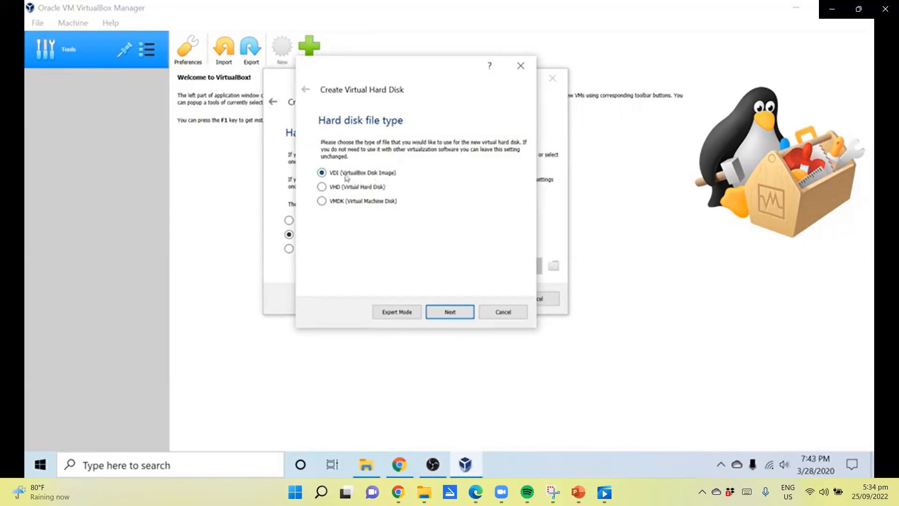
pyautogui.click(444, 313)
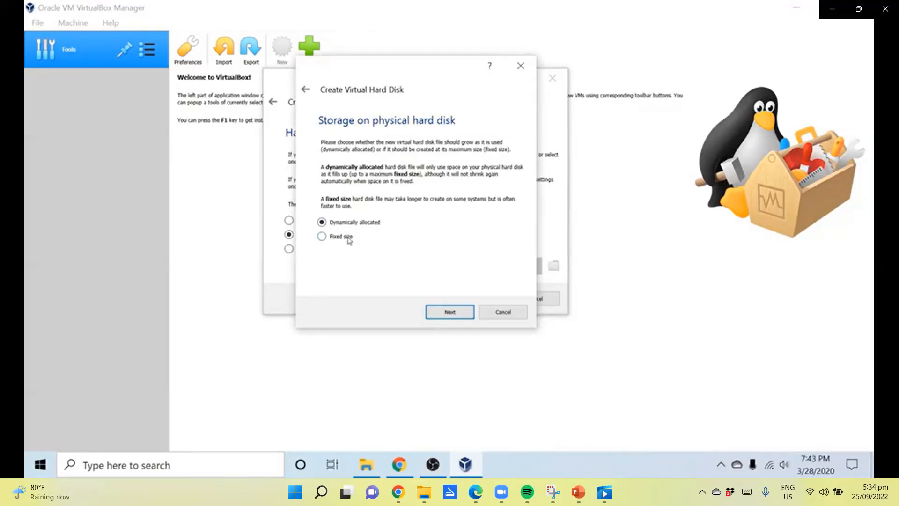
pyautogui.click(450, 312)
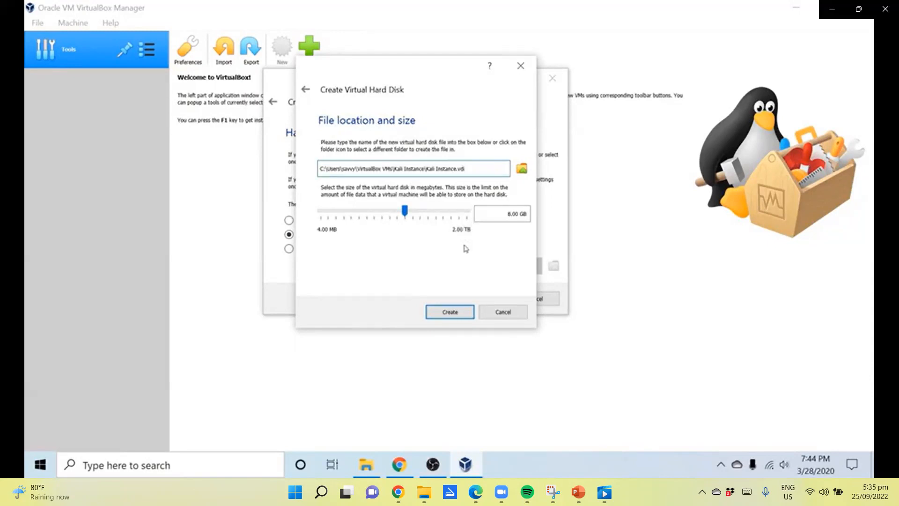
pyautogui.moveTo(412, 222)
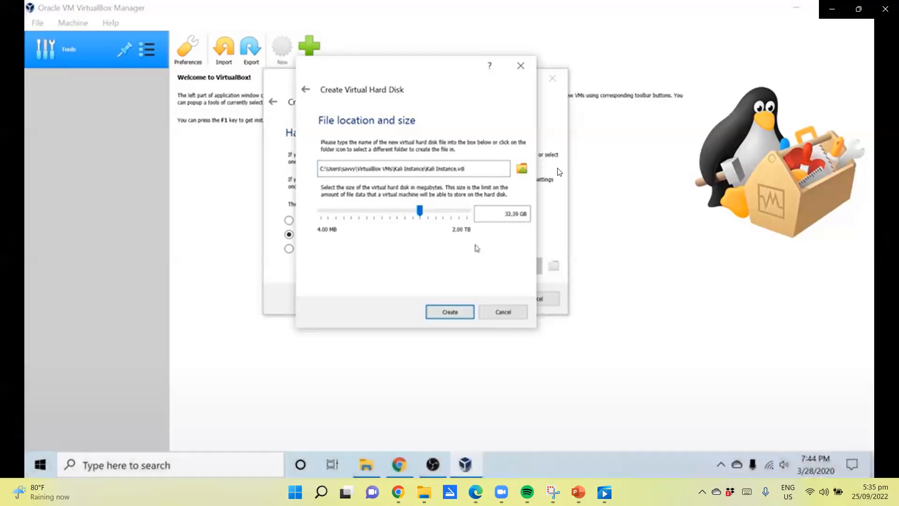
pyautogui.click(450, 310)
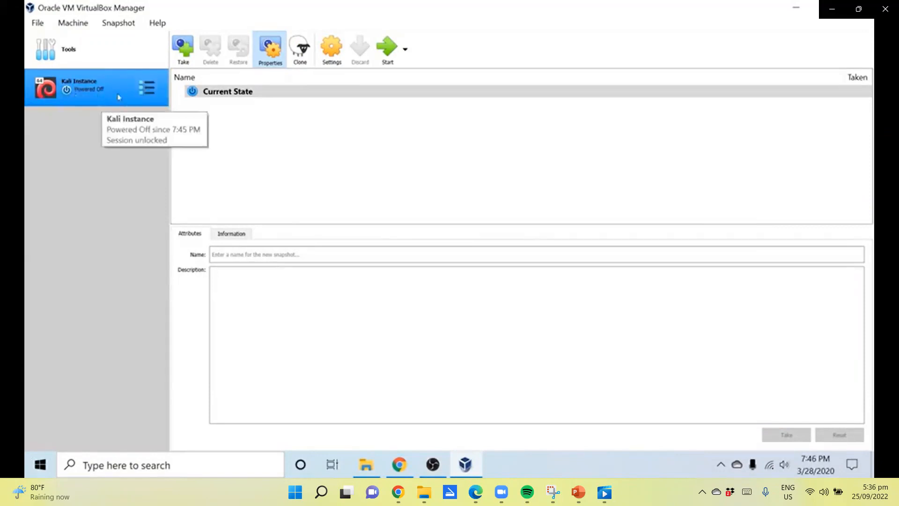
# Step: Open the settings of Kali Instance and bring up the shared clipboard choices in the advanced general options
pyautogui.click(271, 53)
pyautogui.click(272, 52)
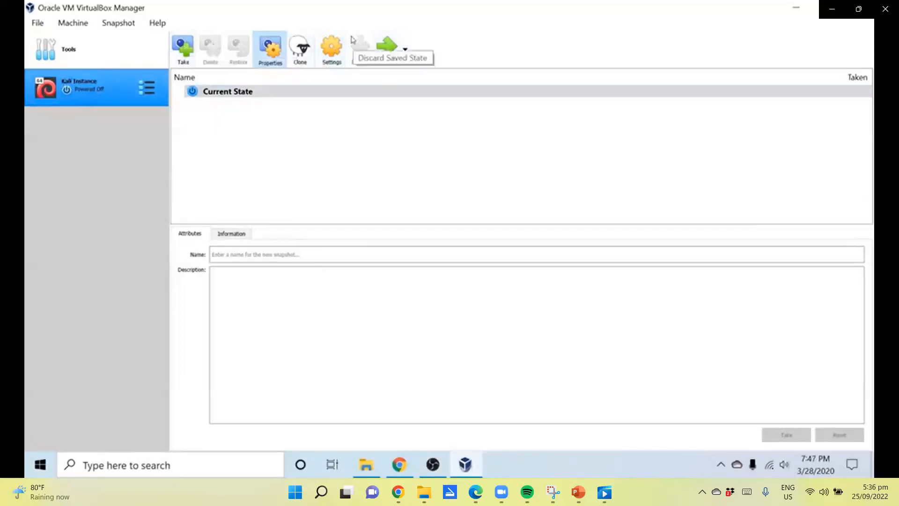
pyautogui.click(332, 48)
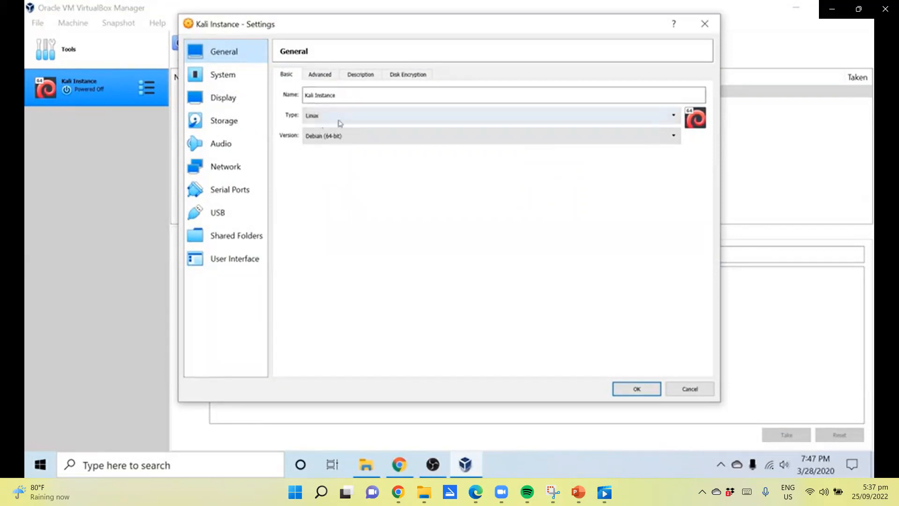
pyautogui.click(320, 75)
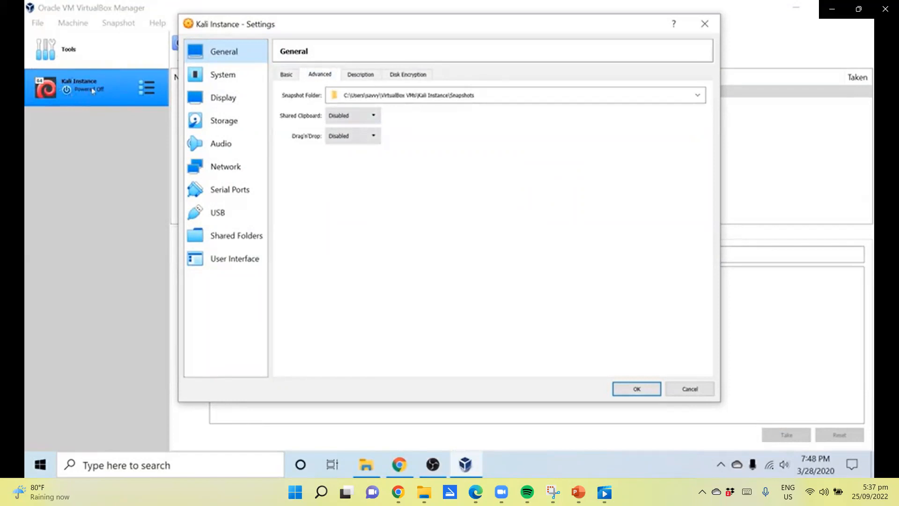
pyautogui.click(373, 116)
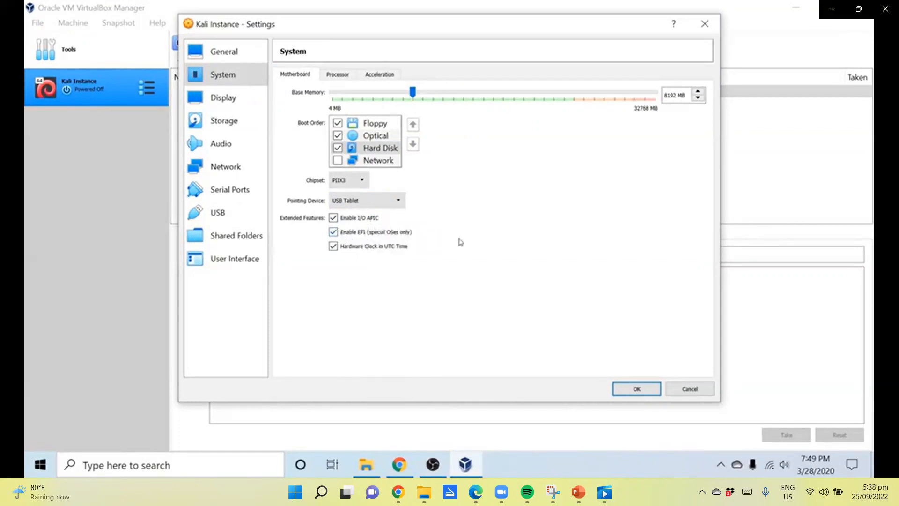
# Step: Raise the virtual machine's processor count slightly above one CPU and set its video memory to 64 MB
pyautogui.click(338, 74)
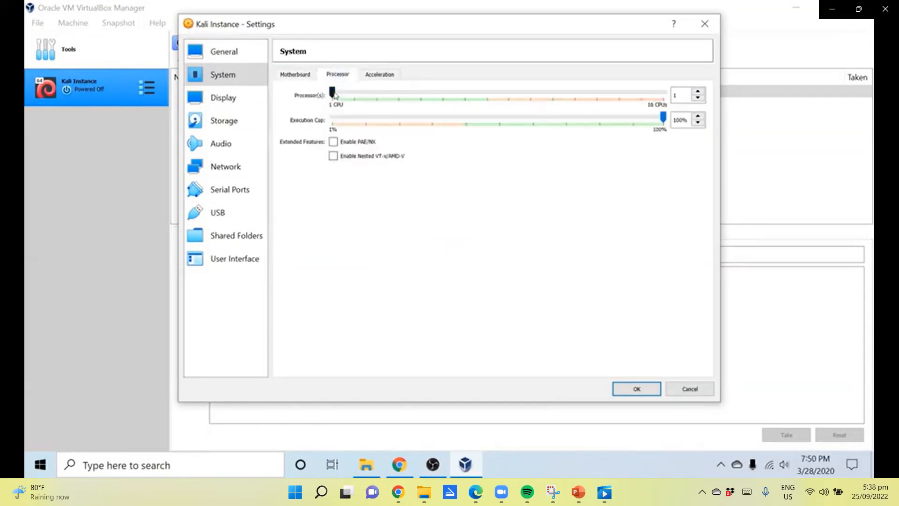
pyautogui.moveTo(333, 94); pyautogui.dragTo(354, 96)
pyautogui.click(379, 74)
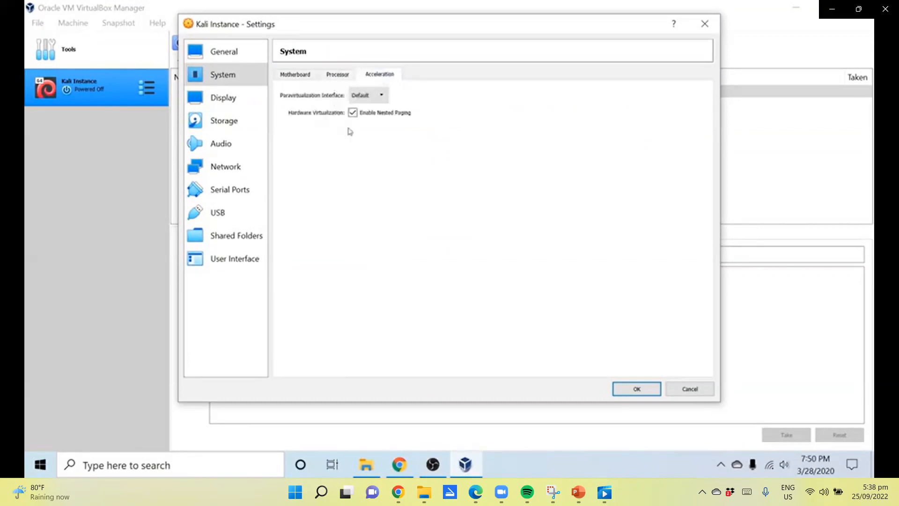
pyautogui.click(219, 106)
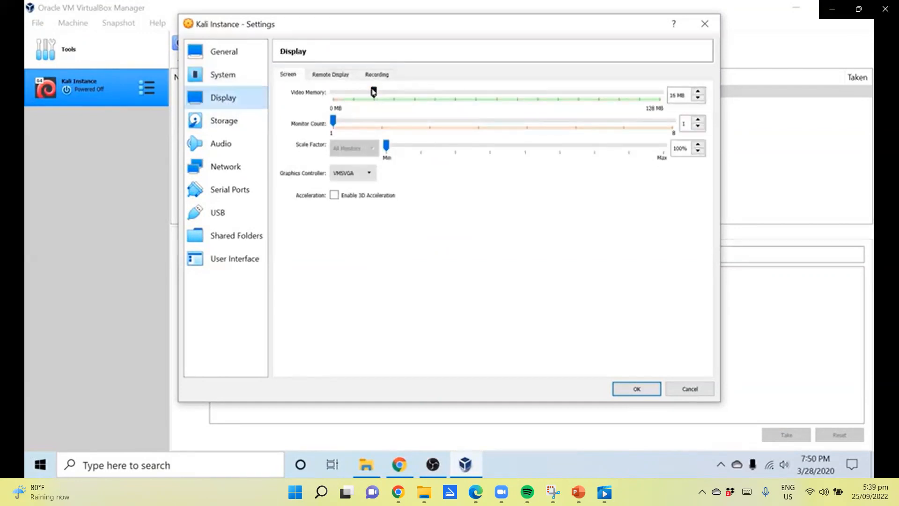
pyautogui.moveTo(377, 92); pyautogui.dragTo(496, 105)
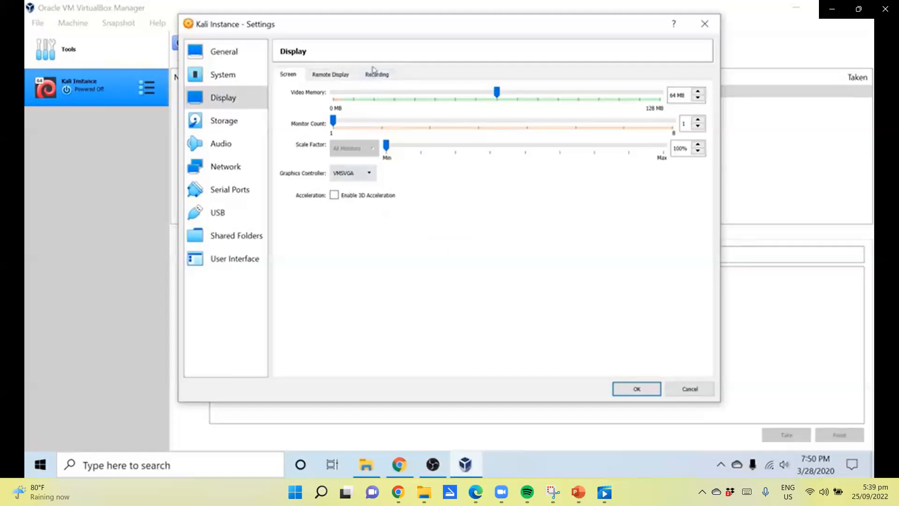
# Step: Review the storage controller types that can be added and the attributes of the Kali Instance.vdi hard disk
pyautogui.click(230, 124)
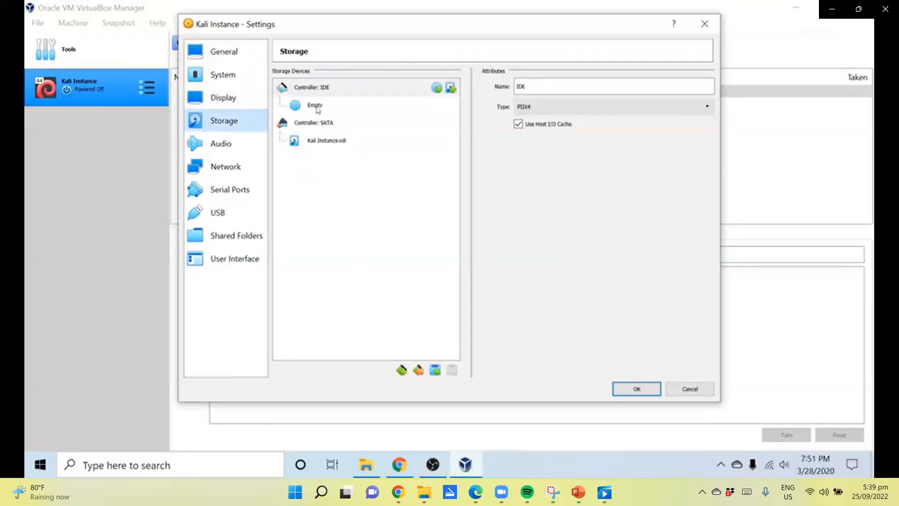
pyautogui.click(401, 370)
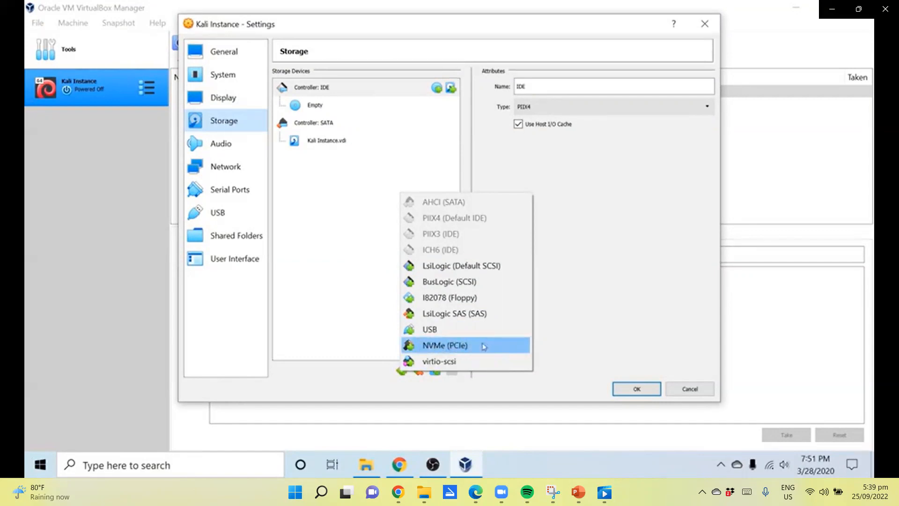
pyautogui.click(587, 337)
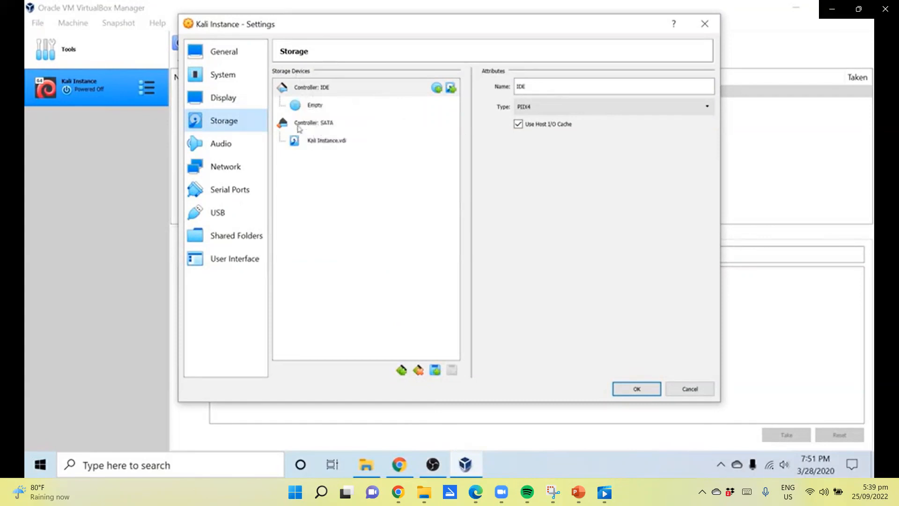
pyautogui.click(330, 143)
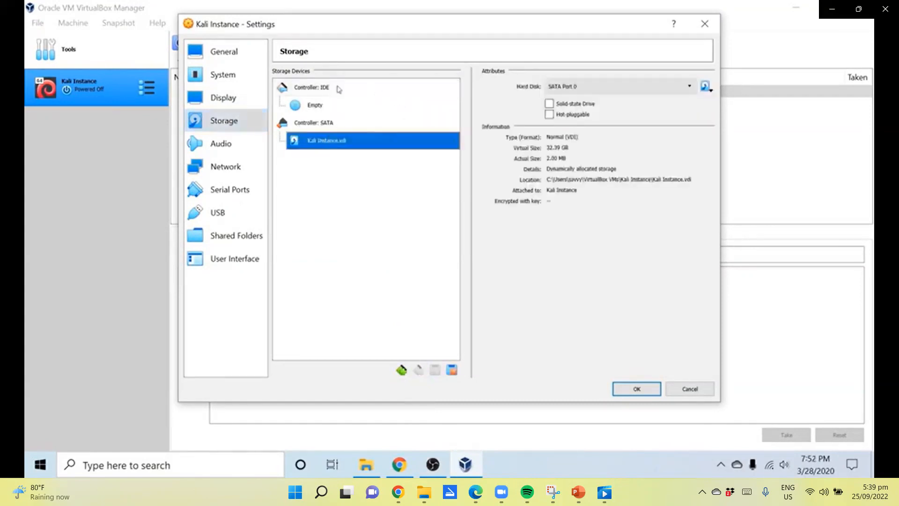
# Step: Attach the disc image kali-linux-2020.1b-live-amd64 from Downloads to the empty optical drive on the IDE controller
pyautogui.click(315, 106)
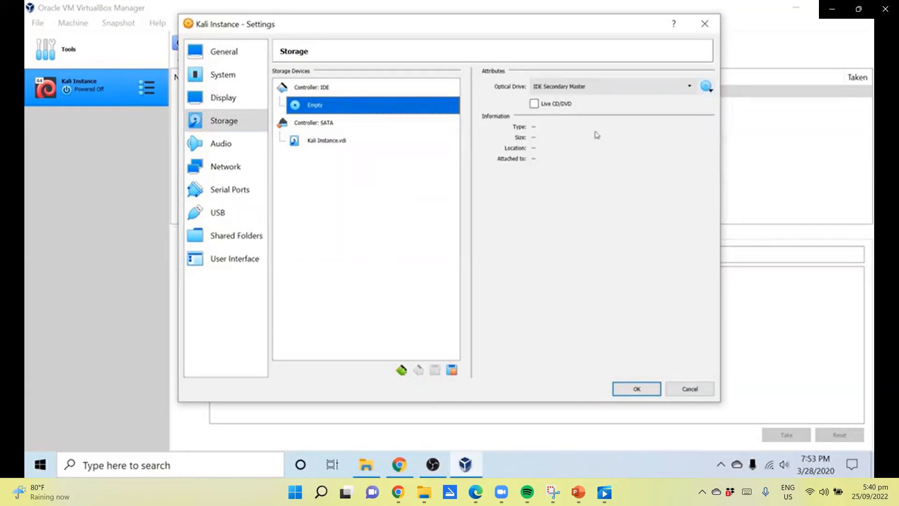
pyautogui.click(706, 87)
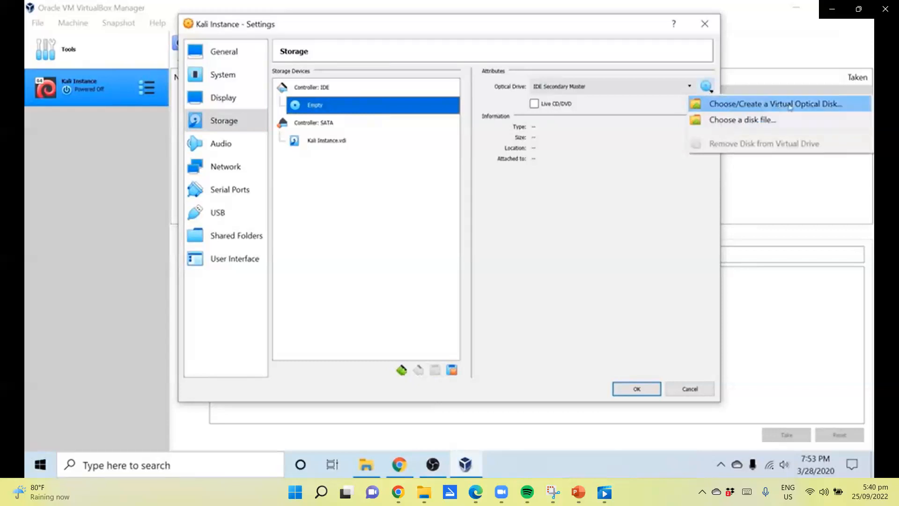
pyautogui.click(773, 104)
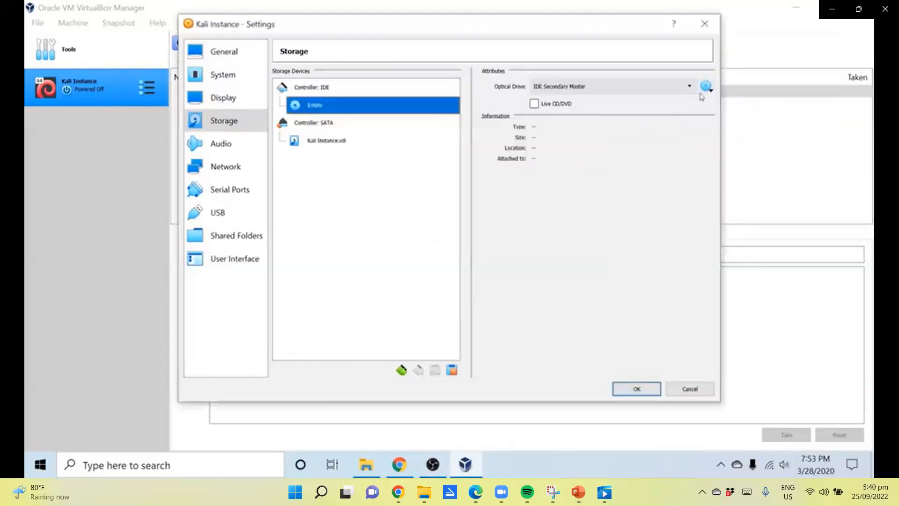
pyautogui.click(706, 88)
pyautogui.click(716, 123)
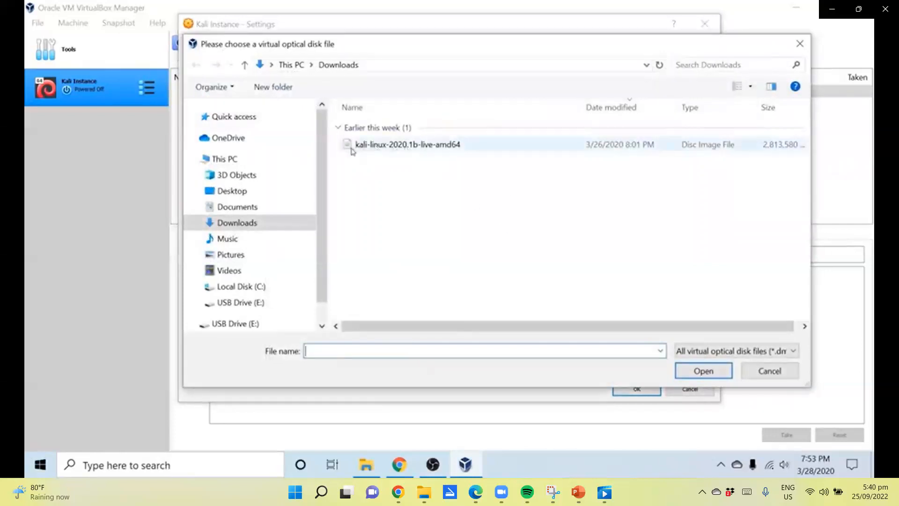
pyautogui.click(452, 145)
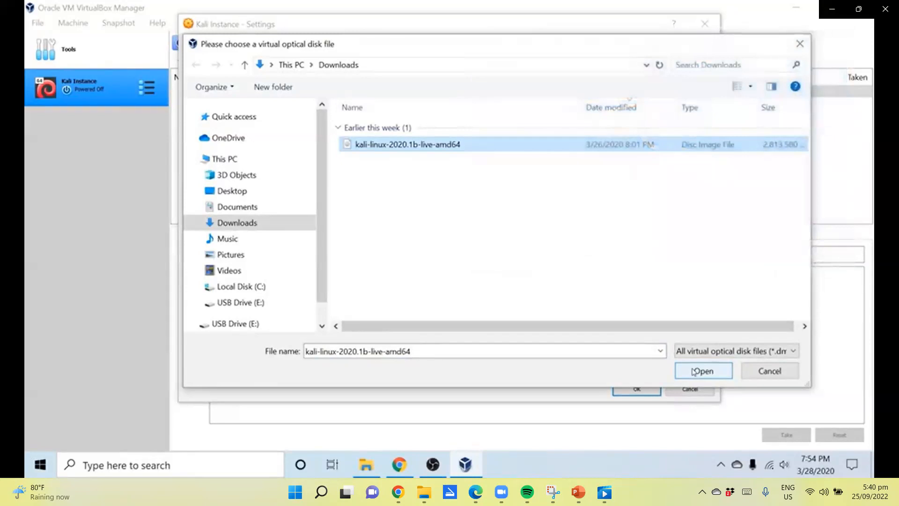
pyautogui.click(694, 371)
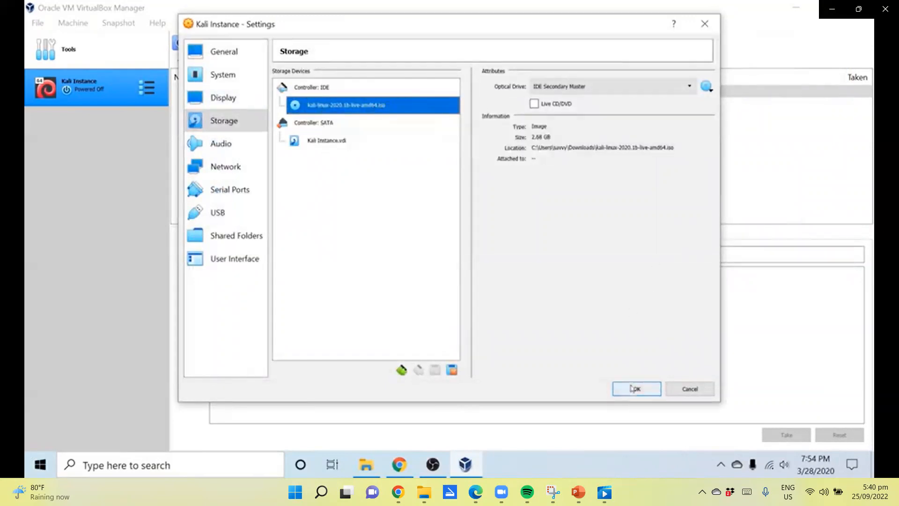
# Step: View the audio settings, try attaching network Adapter 1 to Bridged Adapter, and set it back to NAT
pyautogui.click(228, 147)
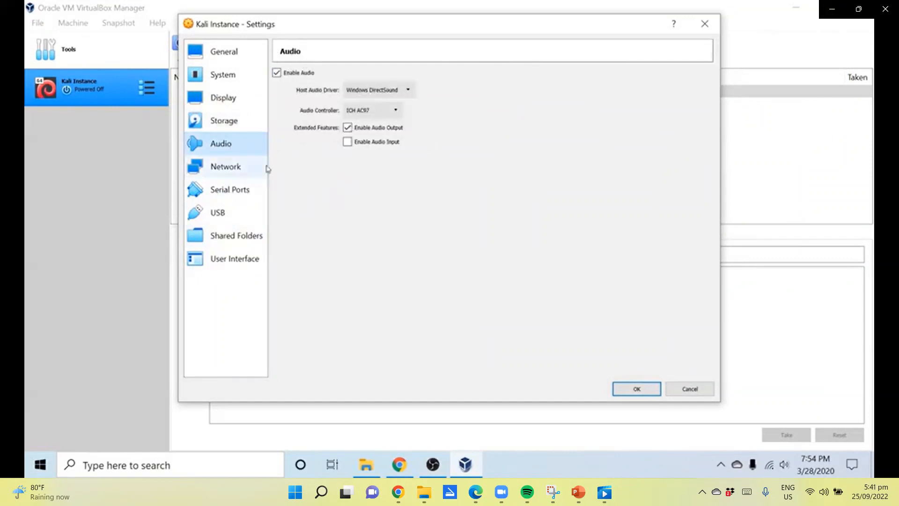
pyautogui.click(212, 173)
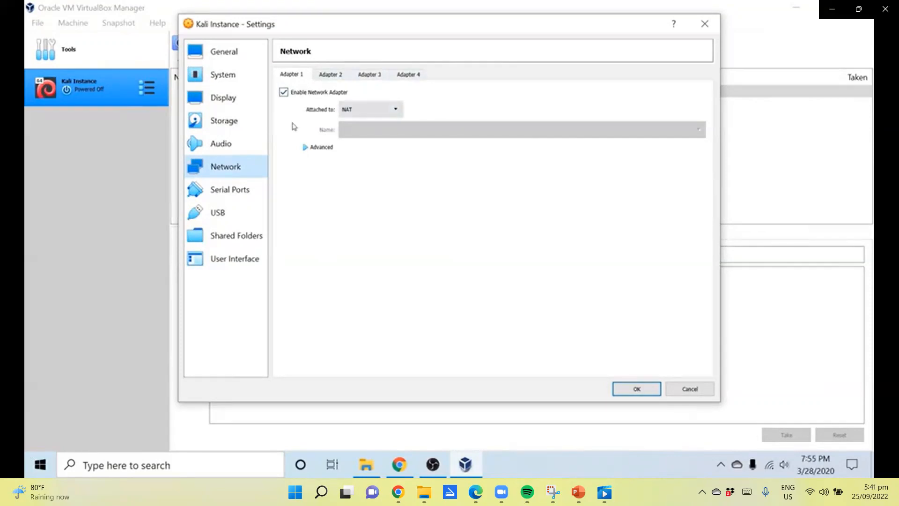
pyautogui.click(394, 111)
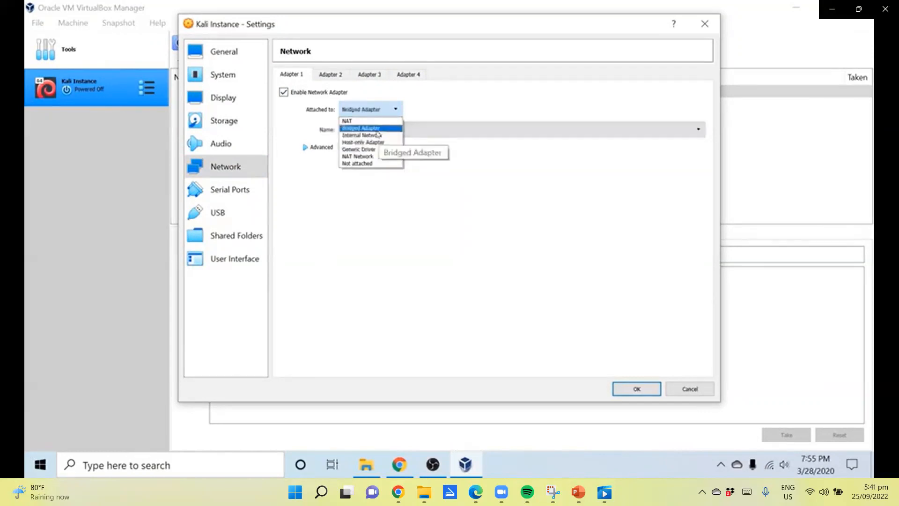
pyautogui.click(372, 128)
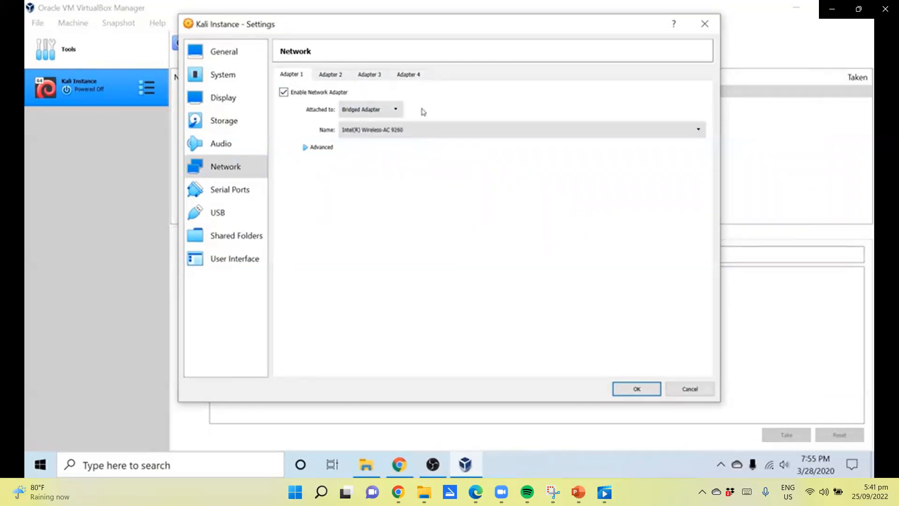
pyautogui.click(391, 110)
pyautogui.click(353, 123)
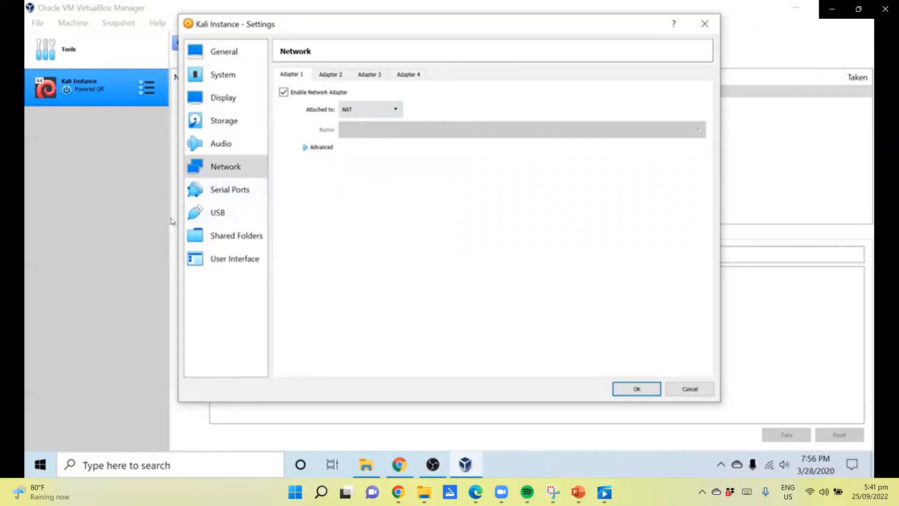
# Step: Review the serial port, USB, shared folder and user interface settings and accept the virtual machine's settings
pyautogui.click(230, 190)
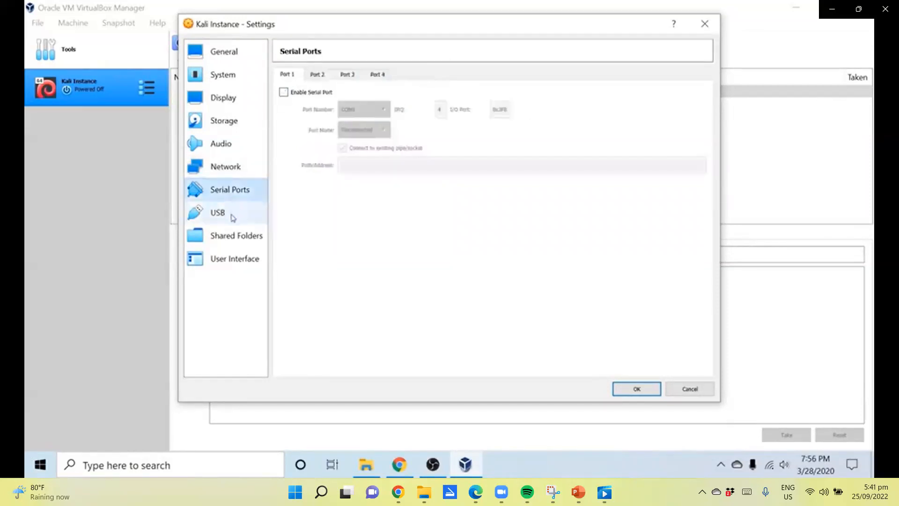
pyautogui.click(229, 216)
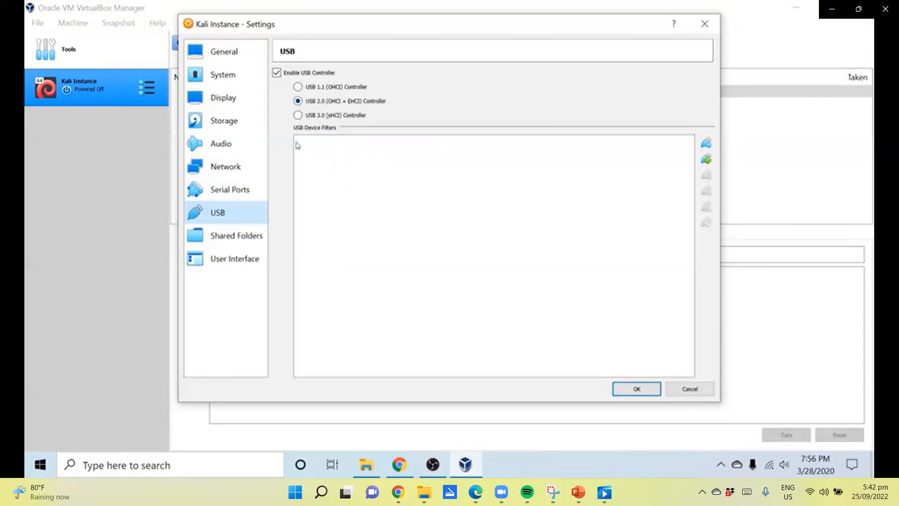
pyautogui.click(238, 240)
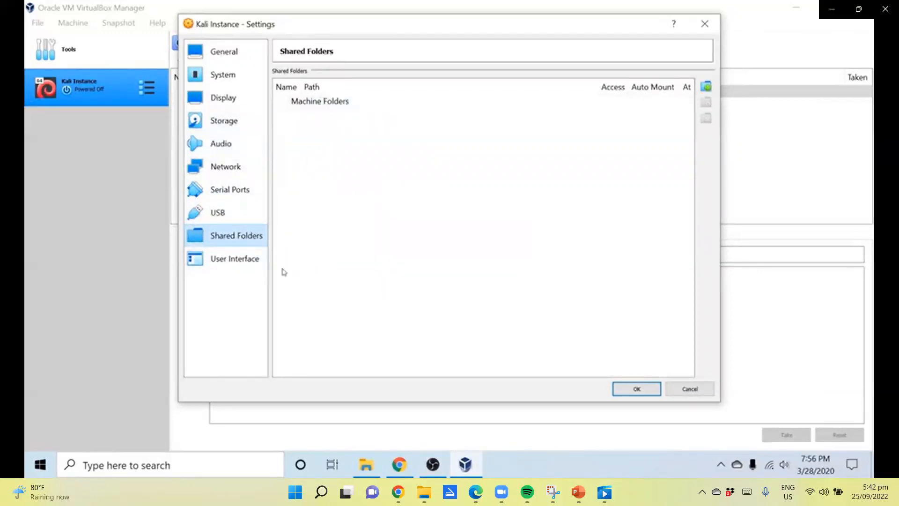
pyautogui.click(229, 262)
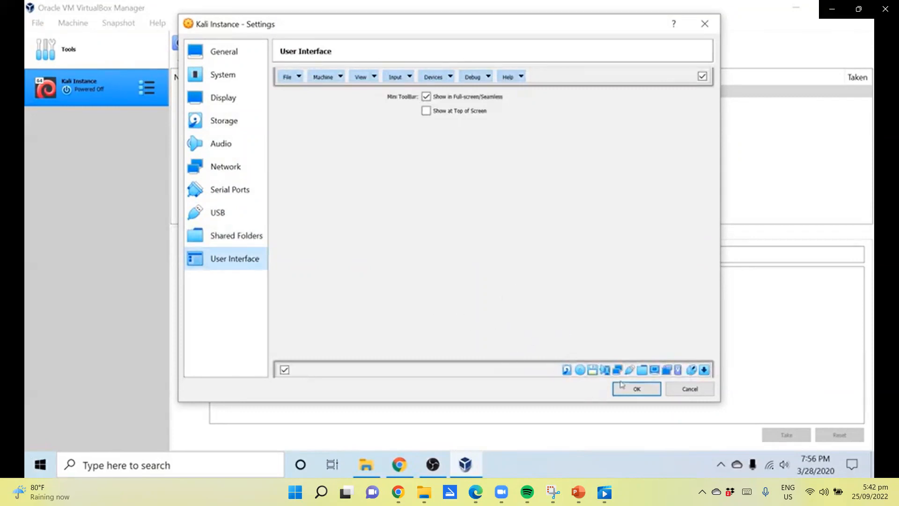
pyautogui.click(626, 389)
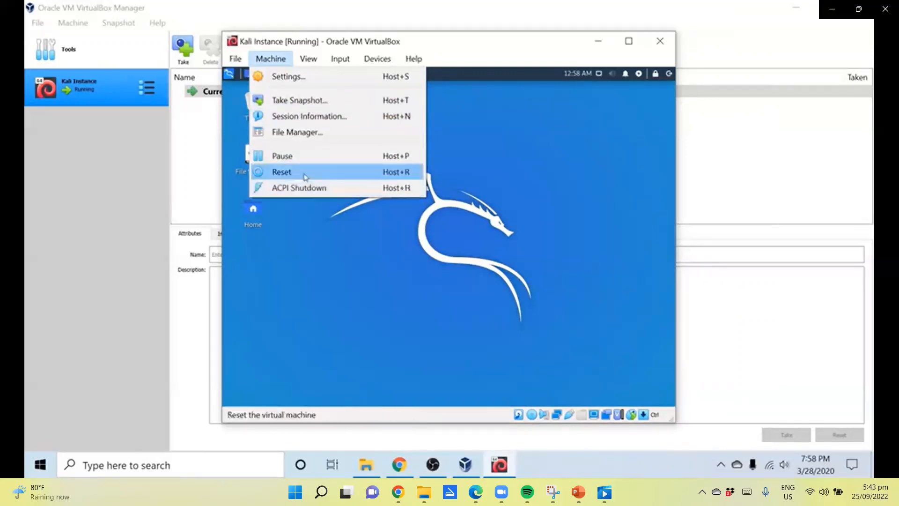
# Step: Switch the running Kali Instance to full-screen mode and confirm the switch
pyautogui.moveTo(307, 57)
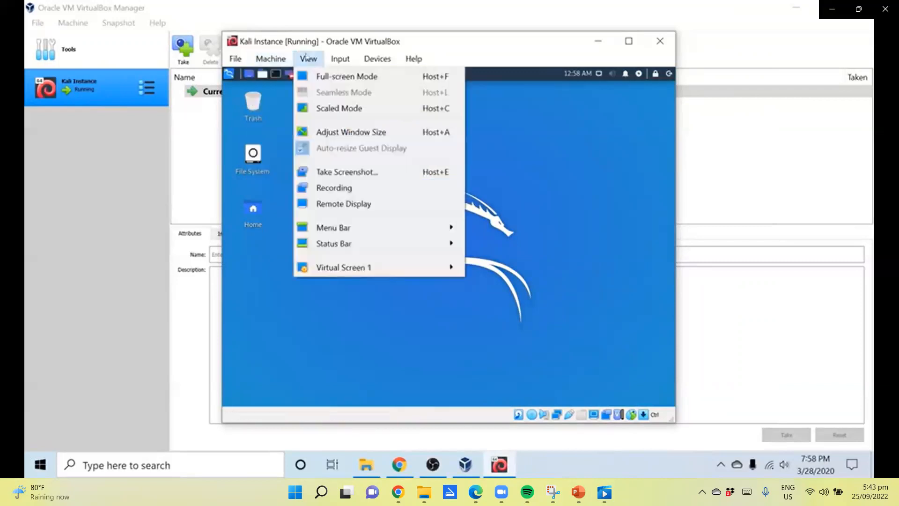
pyautogui.click(362, 78)
pyautogui.click(414, 283)
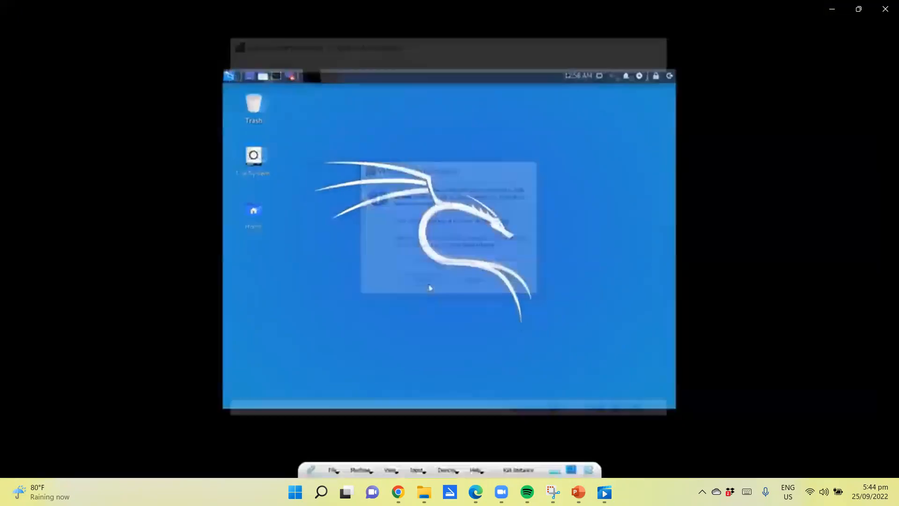
pyautogui.rightClick(530, 152)
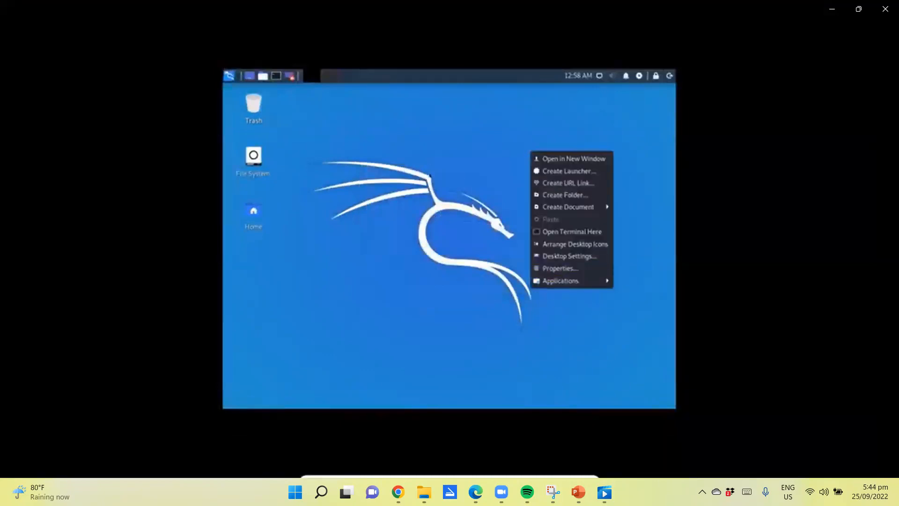
pyautogui.click(538, 139)
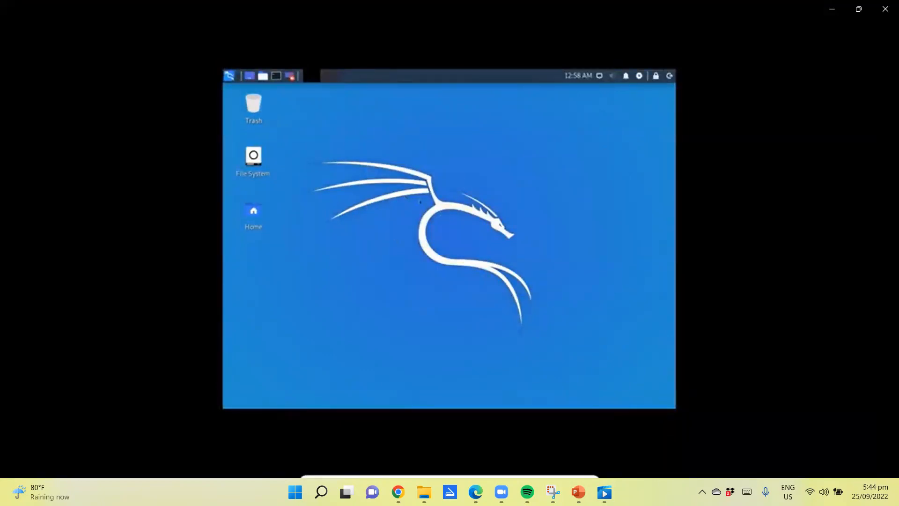
pyautogui.rightClick(473, 133)
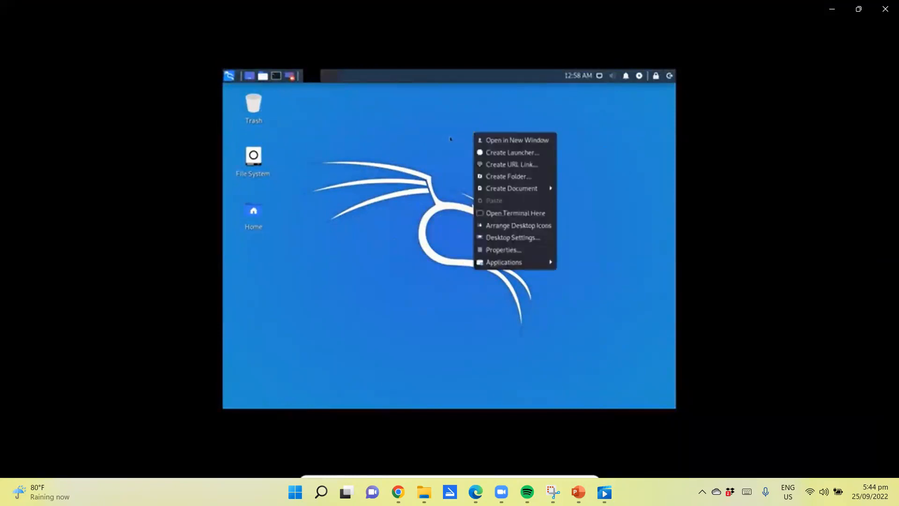
pyautogui.click(450, 138)
# Step: Set the Kali guest's display resolution to 1920x1440 in the Display settings and close them
pyautogui.click(229, 76)
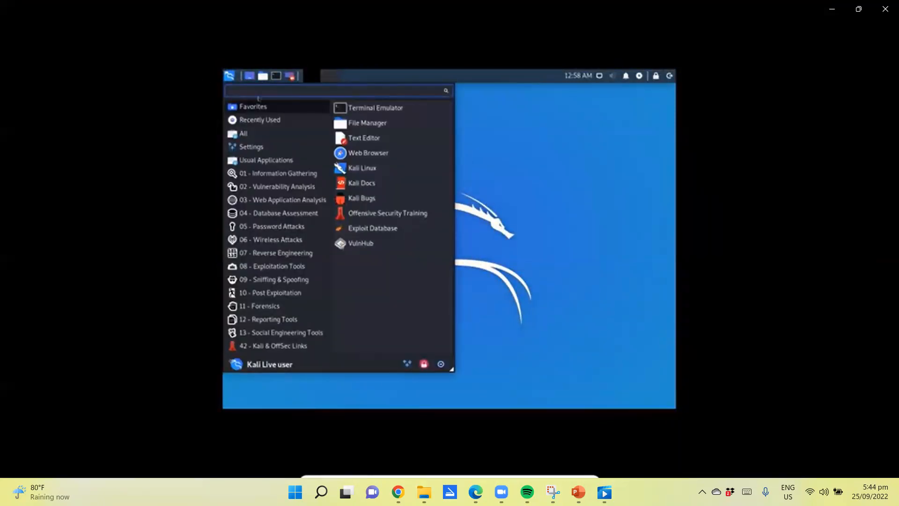
pyautogui.write('dis')
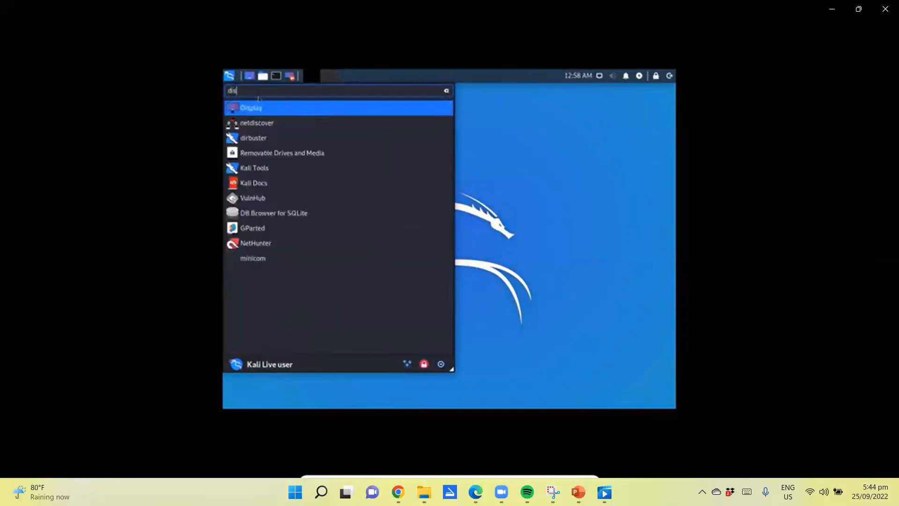
pyautogui.click(253, 109)
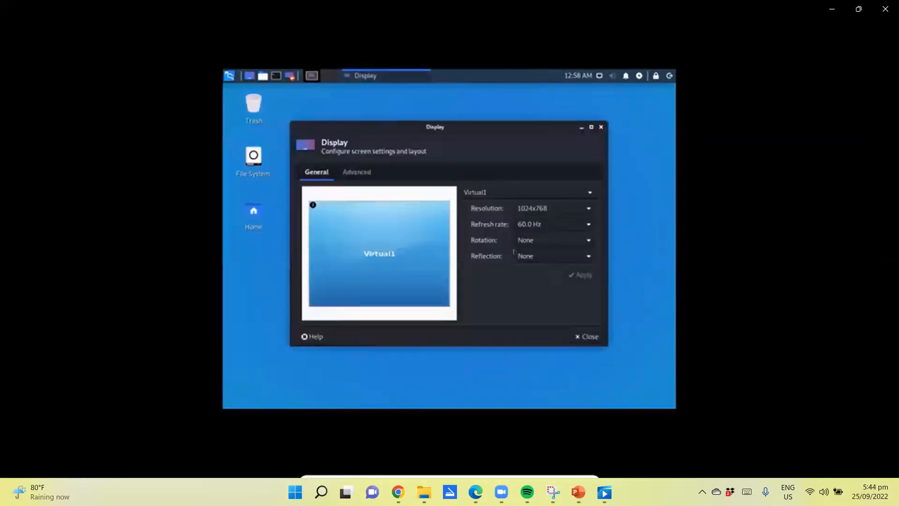
pyautogui.click(538, 208)
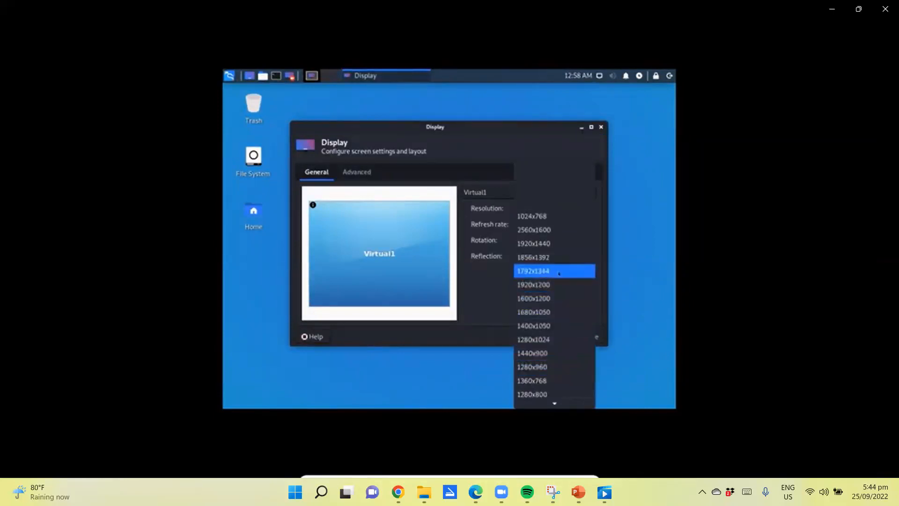
pyautogui.click(549, 244)
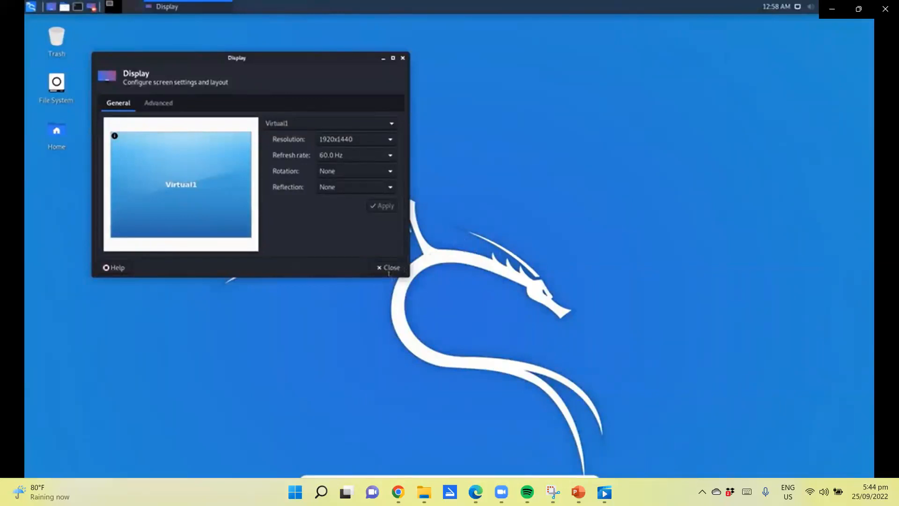
pyautogui.click(389, 271)
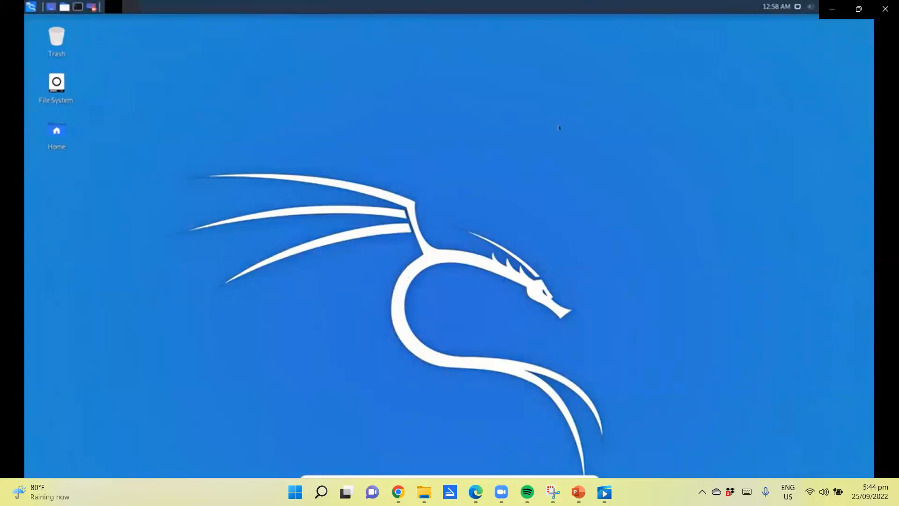
# Step: Switch the Kali Instance from full-screen to Scaled Mode, and enlarge and reposition its window
pyautogui.moveTo(600, 474)
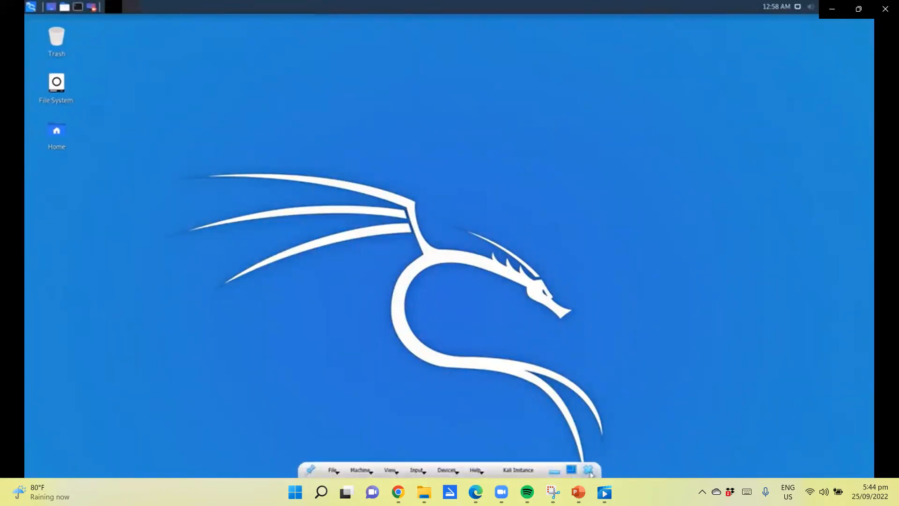
pyautogui.click(571, 470)
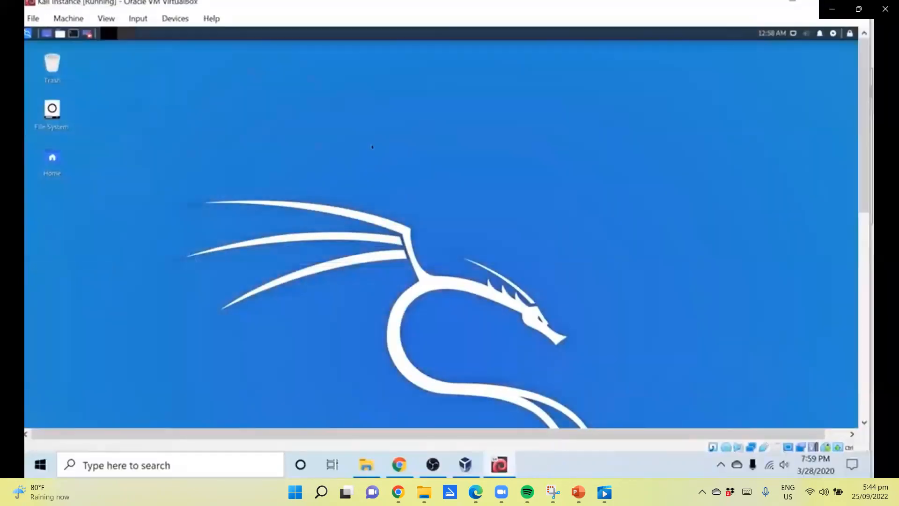
pyautogui.click(70, 18)
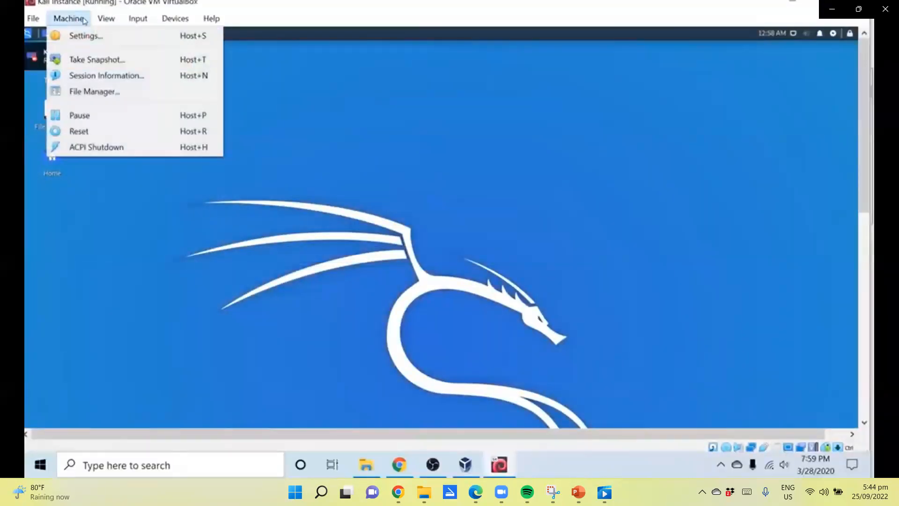
pyautogui.click(116, 17)
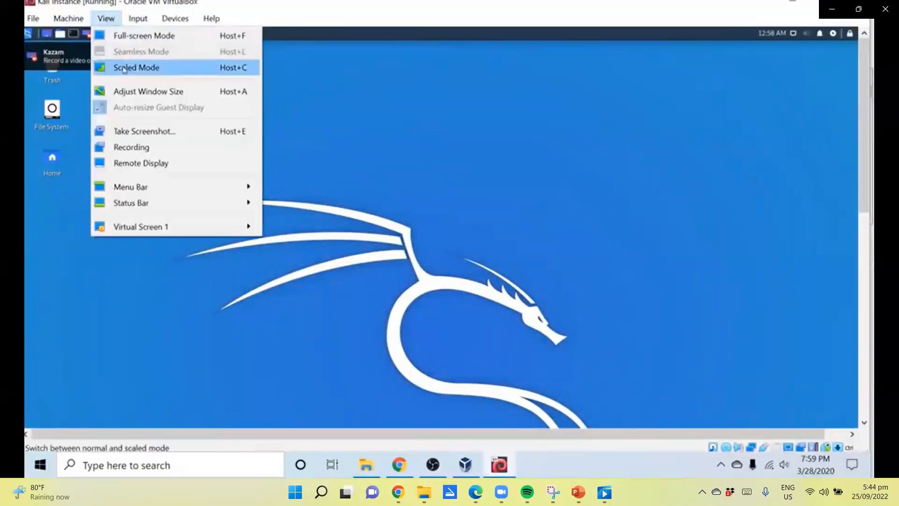
pyautogui.click(145, 67)
pyautogui.click(422, 280)
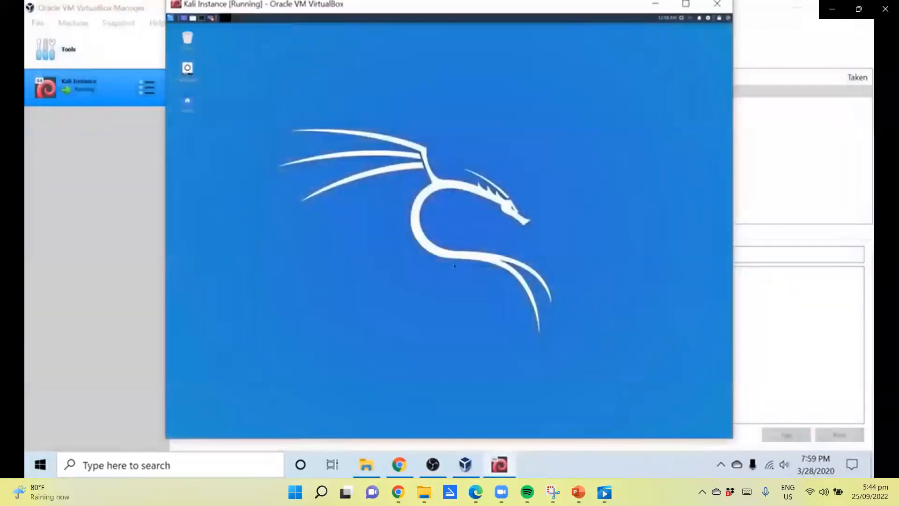
pyautogui.moveTo(733, 440); pyautogui.dragTo(866, 442)
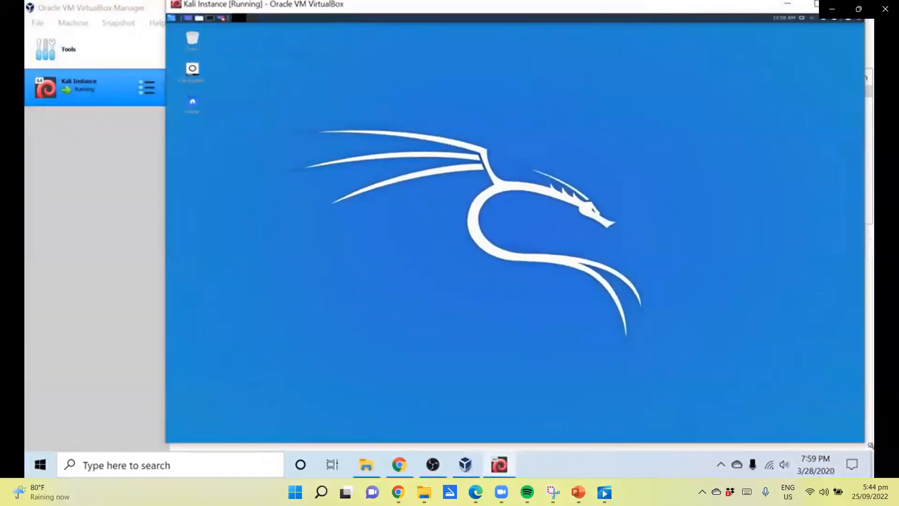
pyautogui.moveTo(421, 10); pyautogui.dragTo(274, 12)
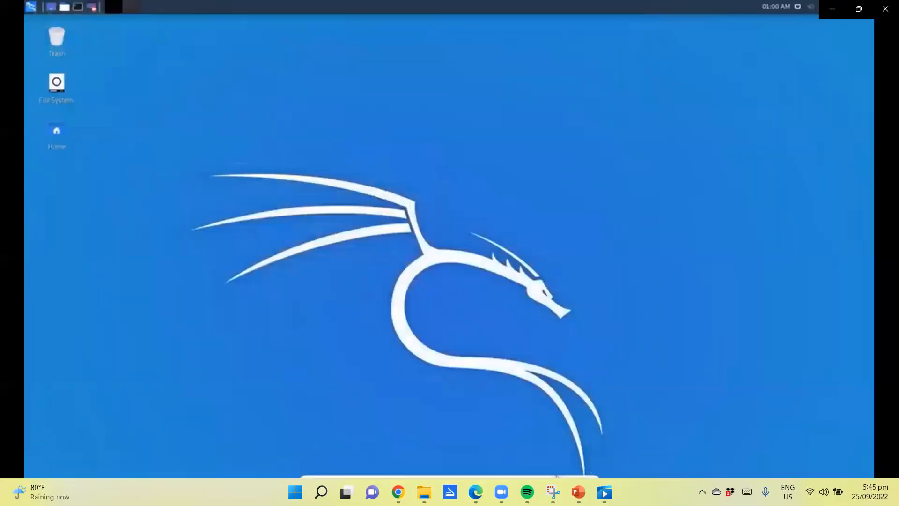
# Step: Review the running machine's view options, including Virtual Screen 1 and Remote Display
pyautogui.moveTo(556, 475)
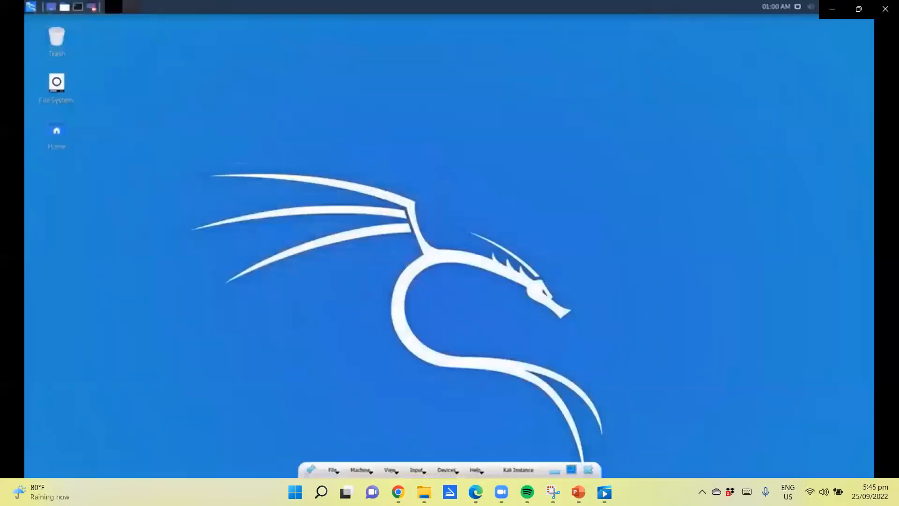
pyautogui.click(397, 473)
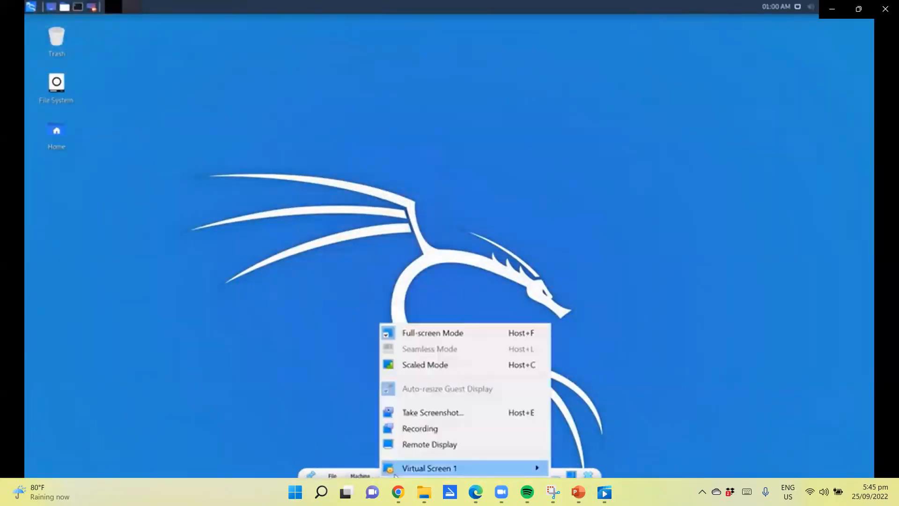
pyautogui.moveTo(441, 469)
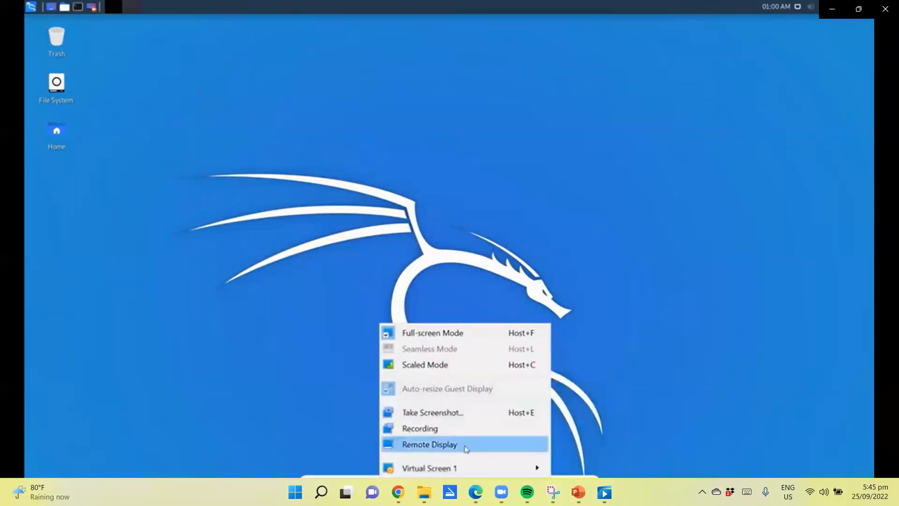
pyautogui.click(591, 419)
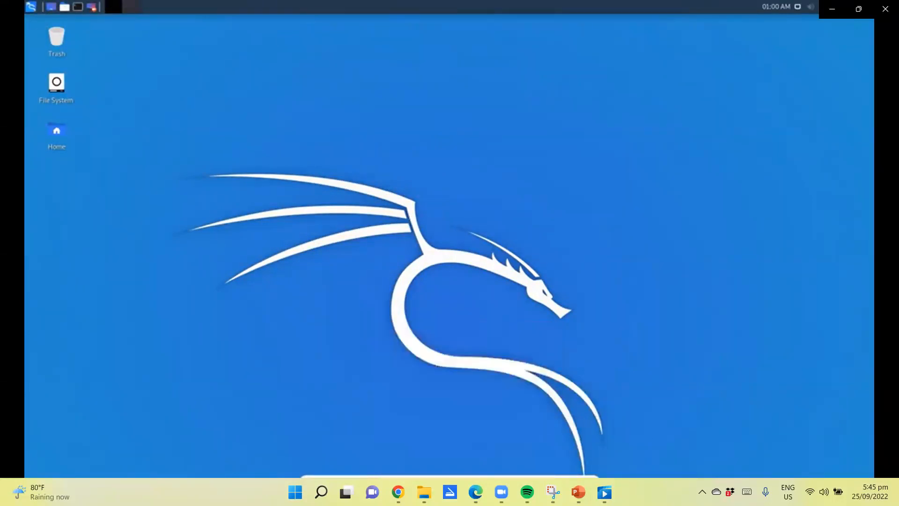
# Step: Look through the USB and sharing device options and try to insert the Guest Additions CD image into the Kali Instance
pyautogui.click(447, 471)
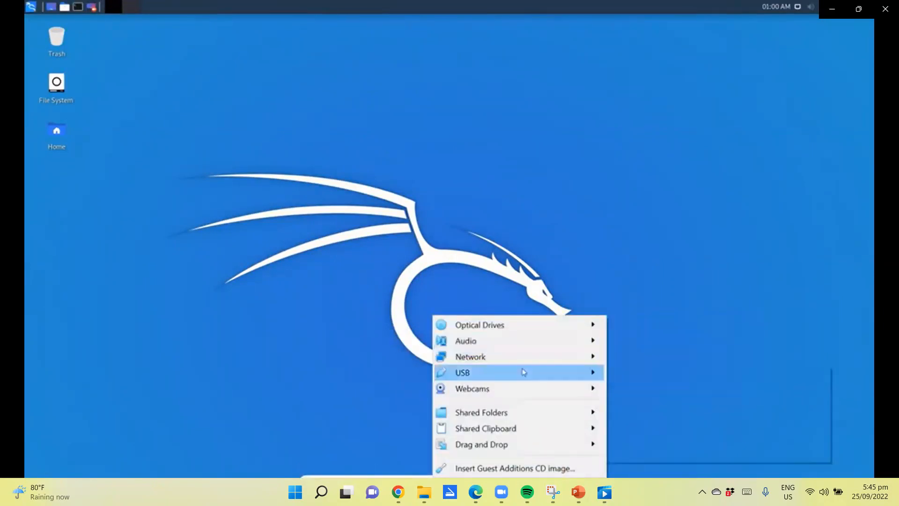
pyautogui.moveTo(523, 372)
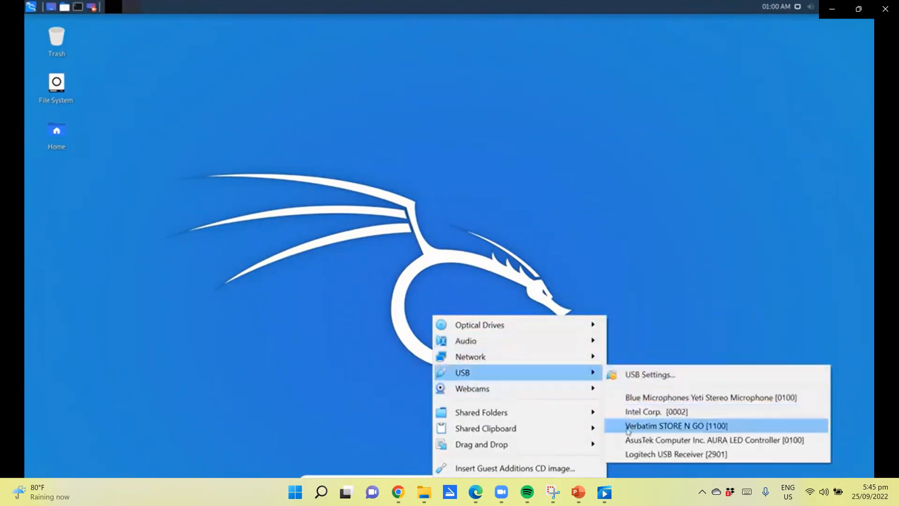
pyautogui.moveTo(486, 385)
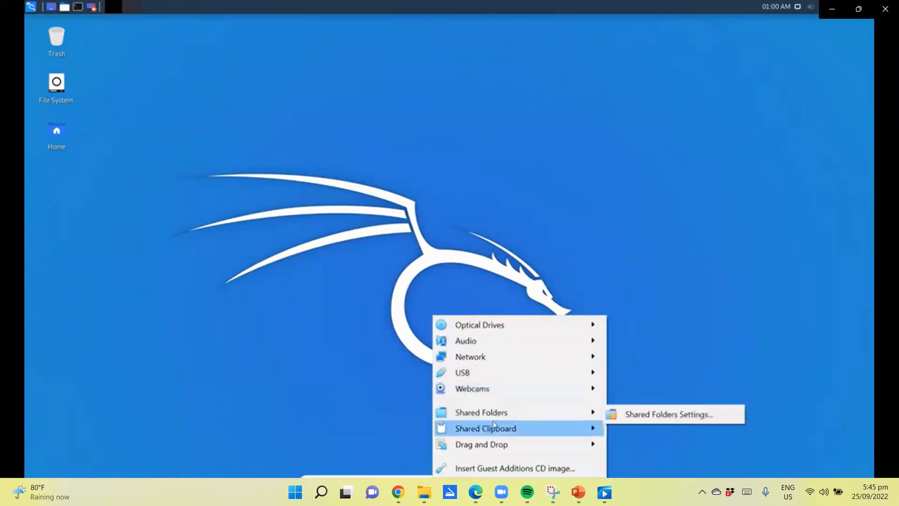
pyautogui.moveTo(556, 446)
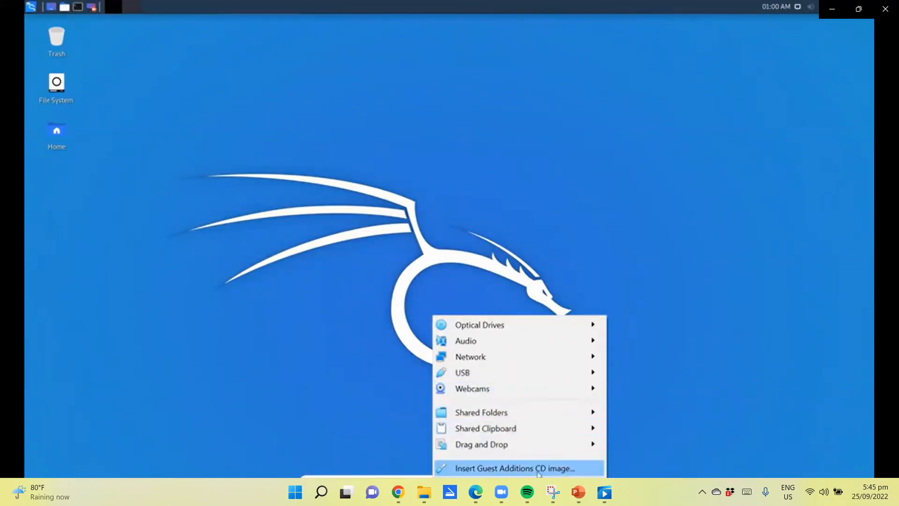
pyautogui.click(538, 468)
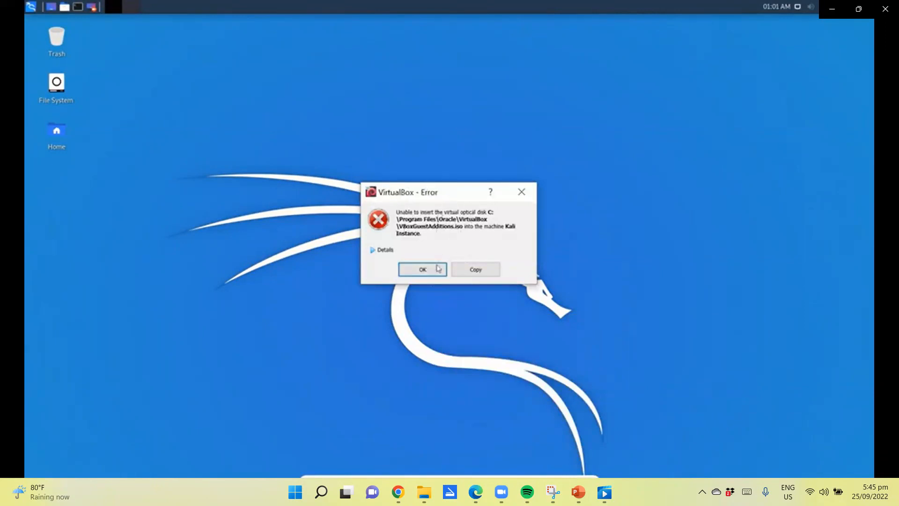
pyautogui.click(524, 194)
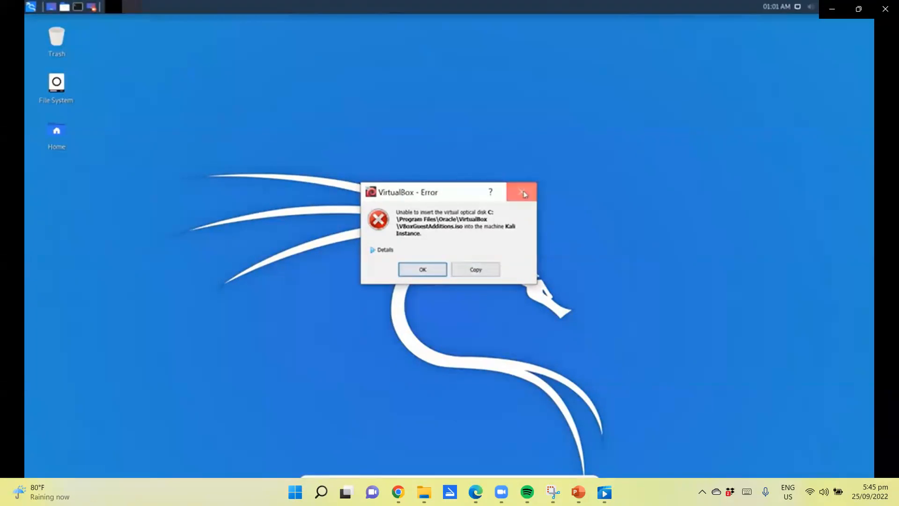
pyautogui.click(525, 193)
# Step: Try once more to insert the Guest Additions CD image and dismiss the resulting dialog
pyautogui.moveTo(472, 471)
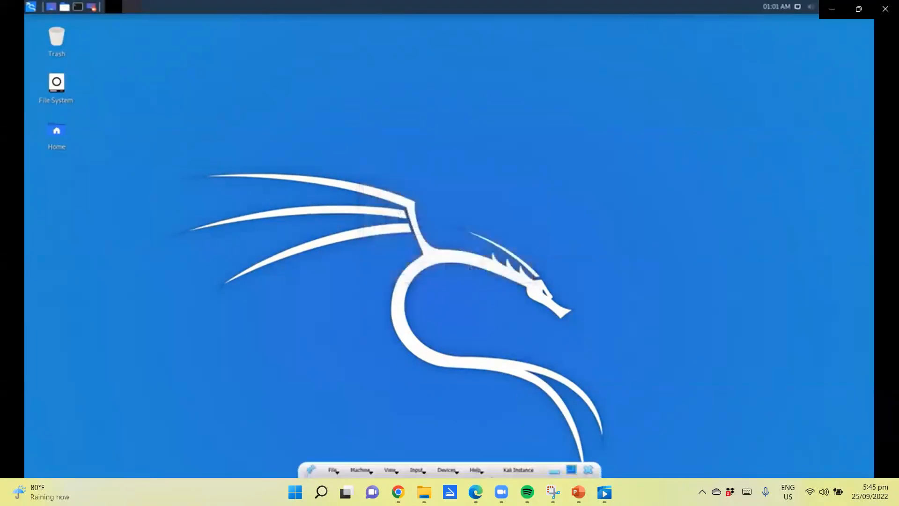
pyautogui.click(458, 470)
pyautogui.click(497, 468)
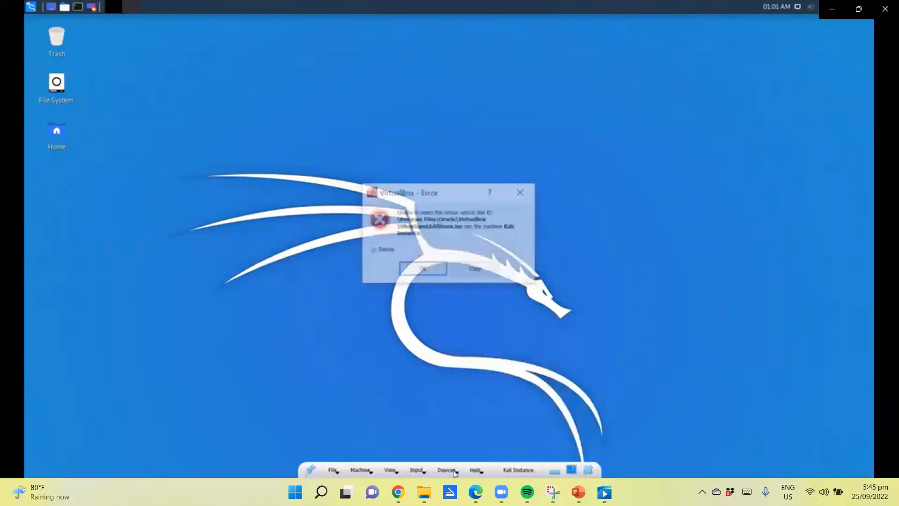
pyautogui.click(521, 192)
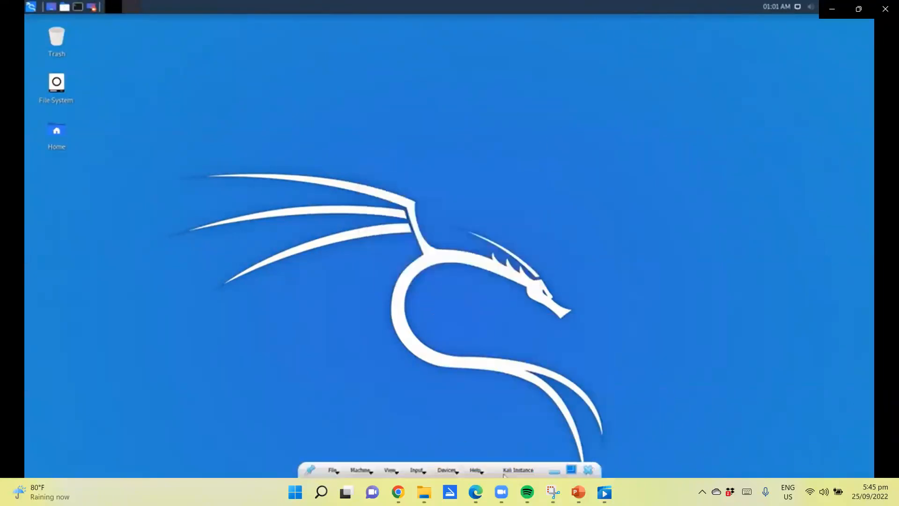
# Step: View the VirtualBox help options for the running machine
pyautogui.click(480, 470)
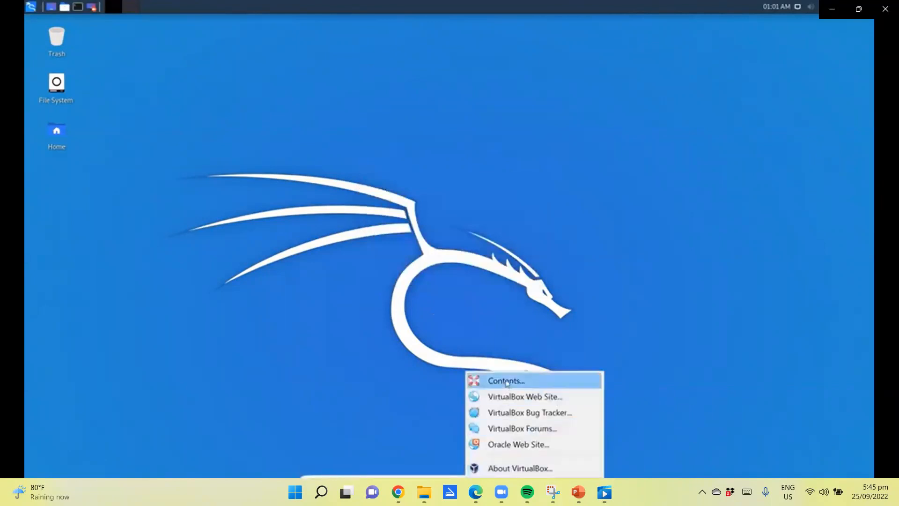